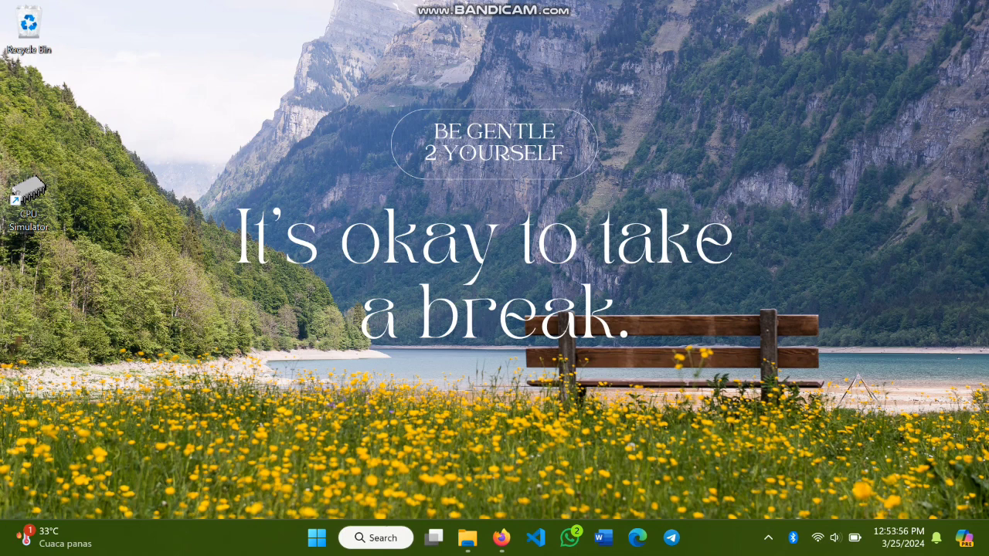
Launch the CPU Simulator in a maximized window, dismissing its helper note, and open the program compiler.
{"action": "double_click", "coordinate": [28, 202]}
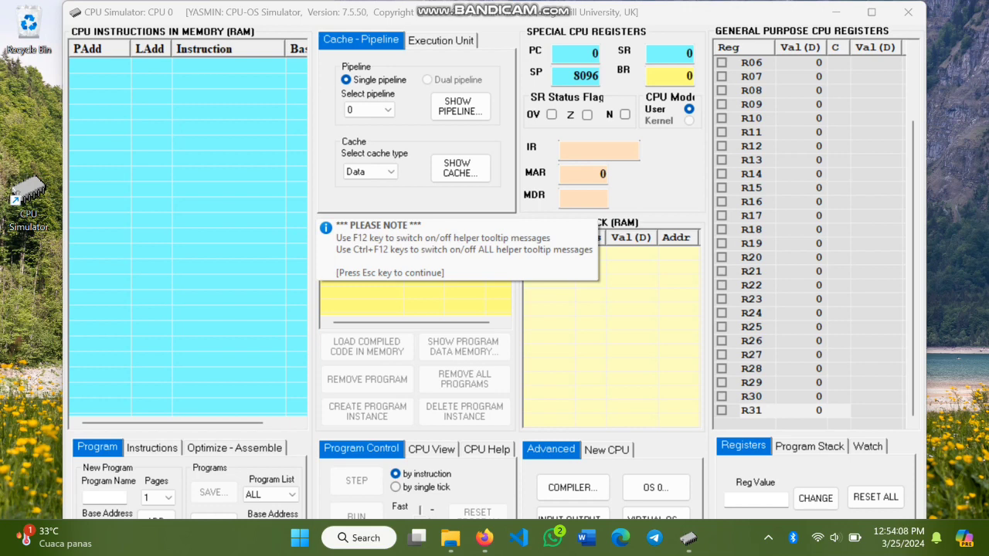
{"action": "key", "text": "Escape"}
{"action": "mouse_move", "coordinate": [871, 12]}
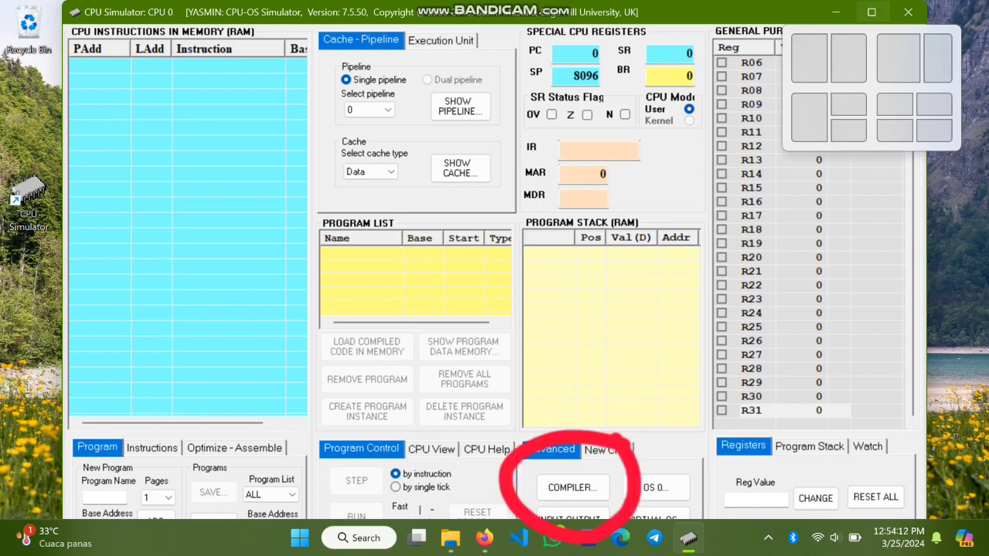
{"action": "left_click", "coordinate": [871, 12]}
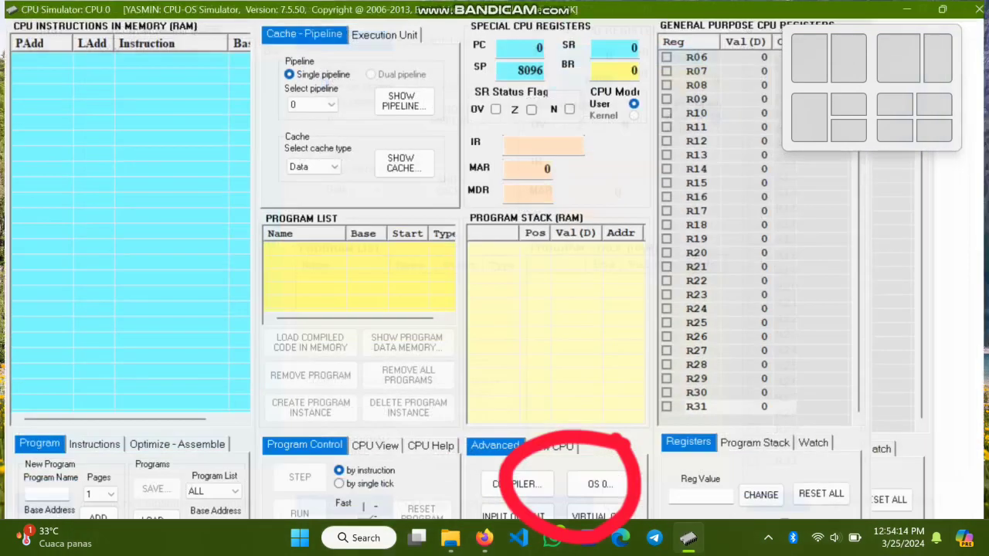
{"action": "left_click", "coordinate": [583, 447]}
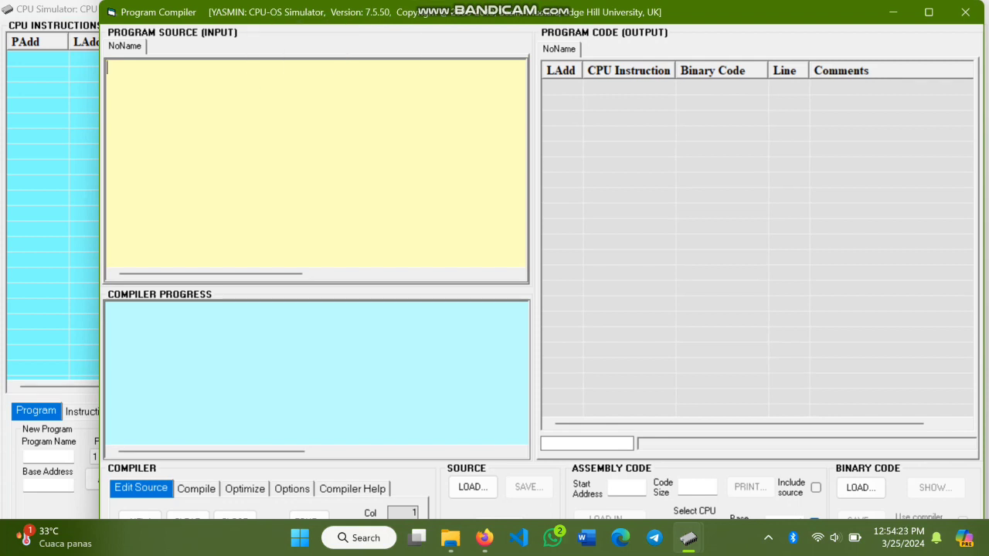
Write the source program LoopSederhana that sets n = 0 and repeats n = n+1 for i = 0 to 9, and maximize the compiler.
{"action": "type", "text": "program LoopSederhana \tn = 0 \tfor i = 0 to 9 \t\tn = n+1 \tnext end"}
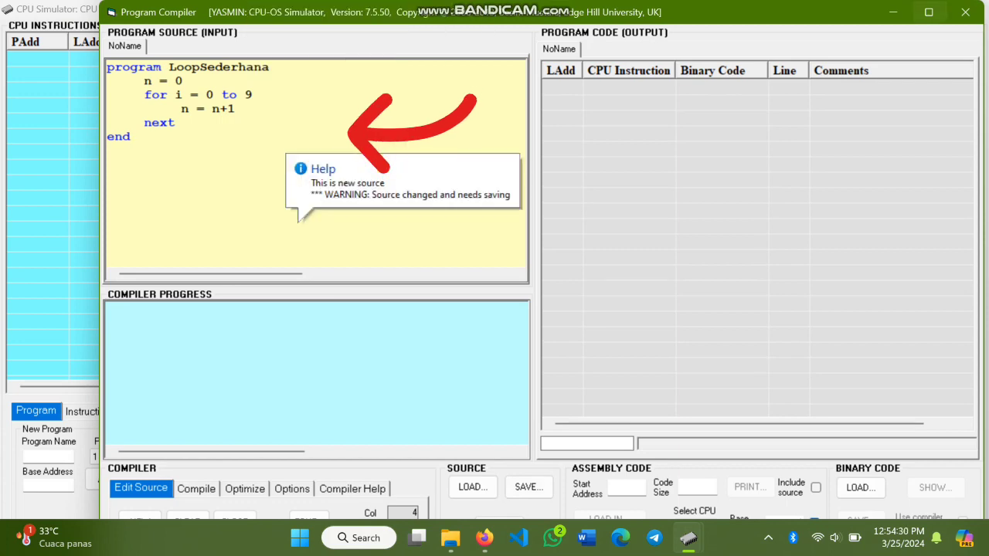
{"action": "left_click", "coordinate": [930, 11]}
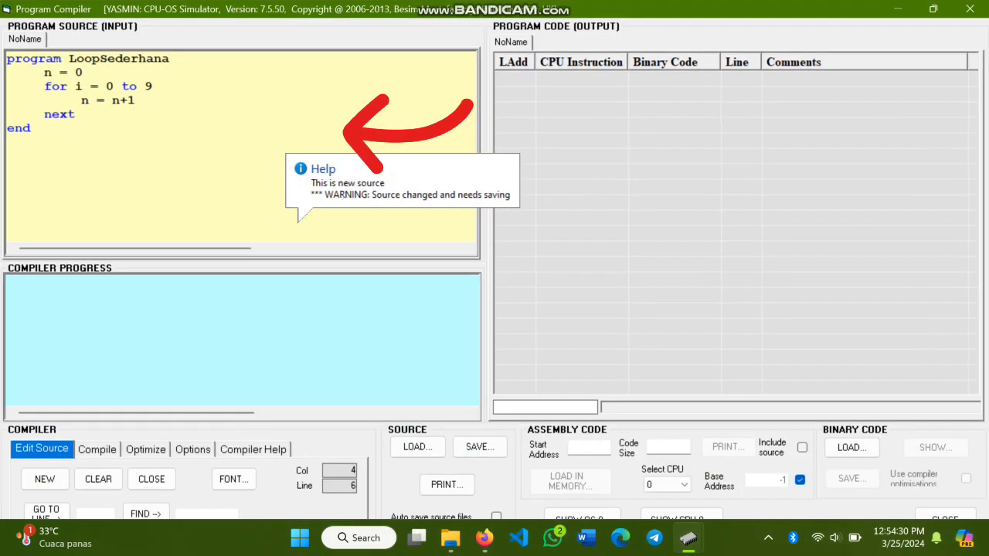
Compile the LoopSederhana source and run the compiled program.
{"action": "left_click", "coordinate": [97, 448]}
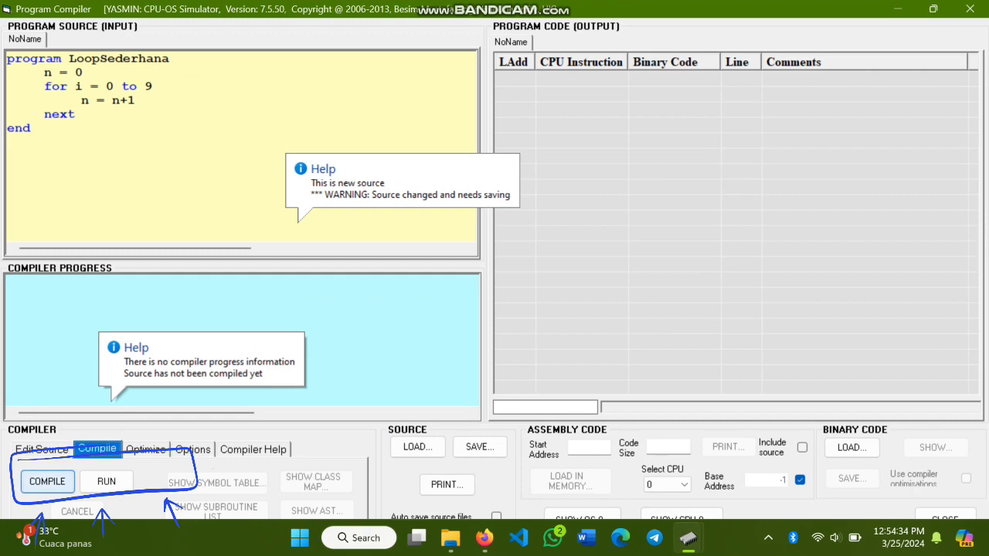
{"action": "left_click", "coordinate": [47, 482]}
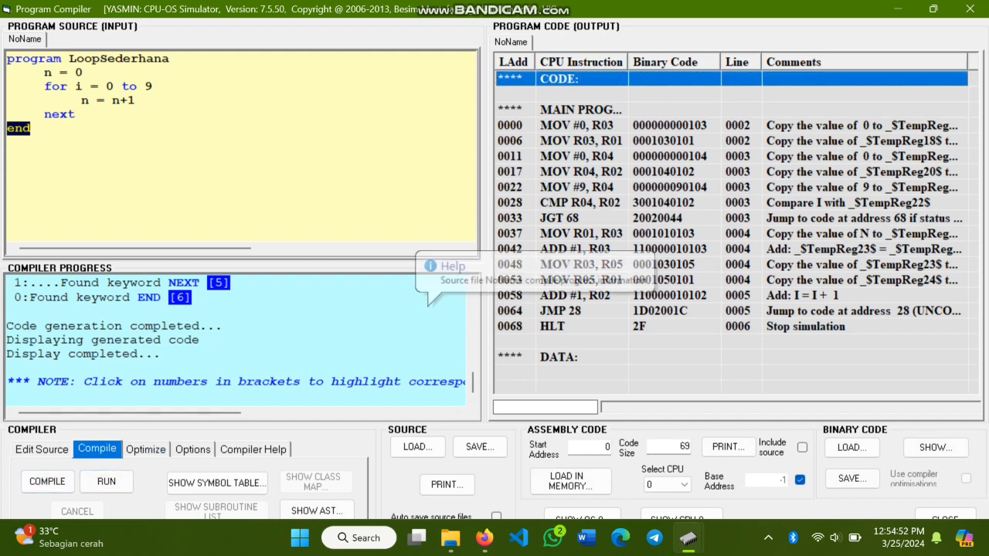
{"action": "left_click", "coordinate": [462, 402]}
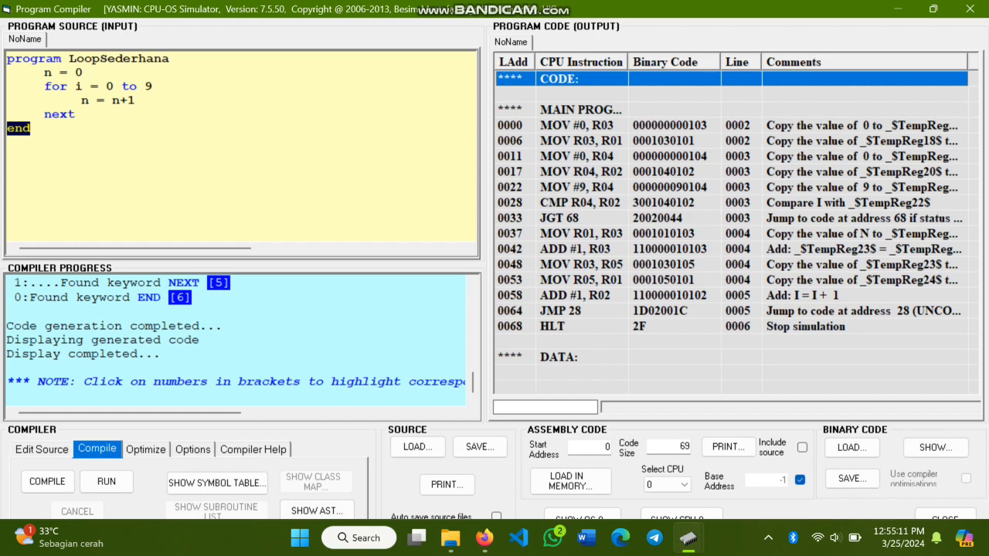
{"action": "left_click_drag", "start_coordinate": [166, 437], "coordinate": [174, 448]}
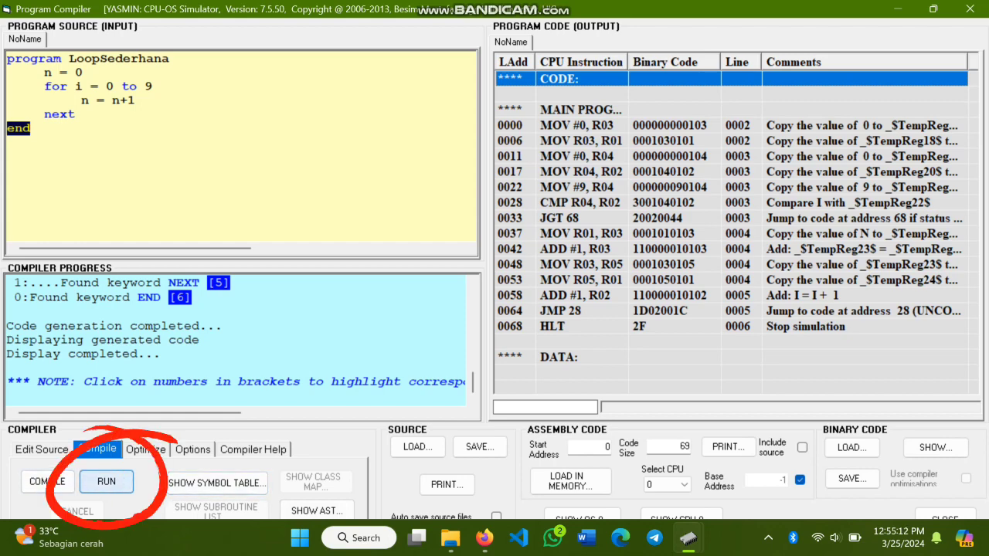
{"action": "left_click", "coordinate": [107, 482]}
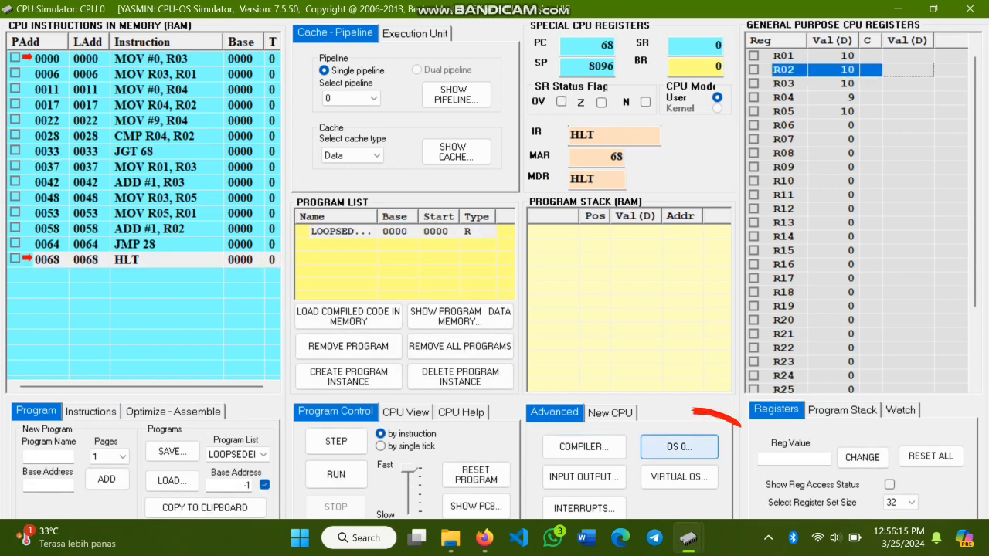
Open the OS 0 simulator and select the LOOPSEDERHANA program for creating processes.
{"action": "left_click", "coordinate": [678, 446]}
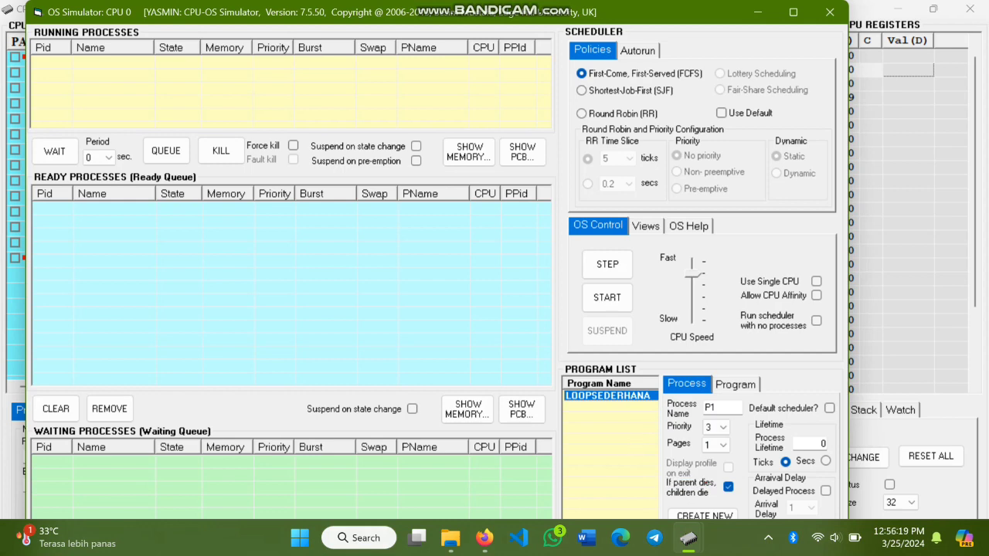
{"action": "left_click", "coordinate": [608, 395]}
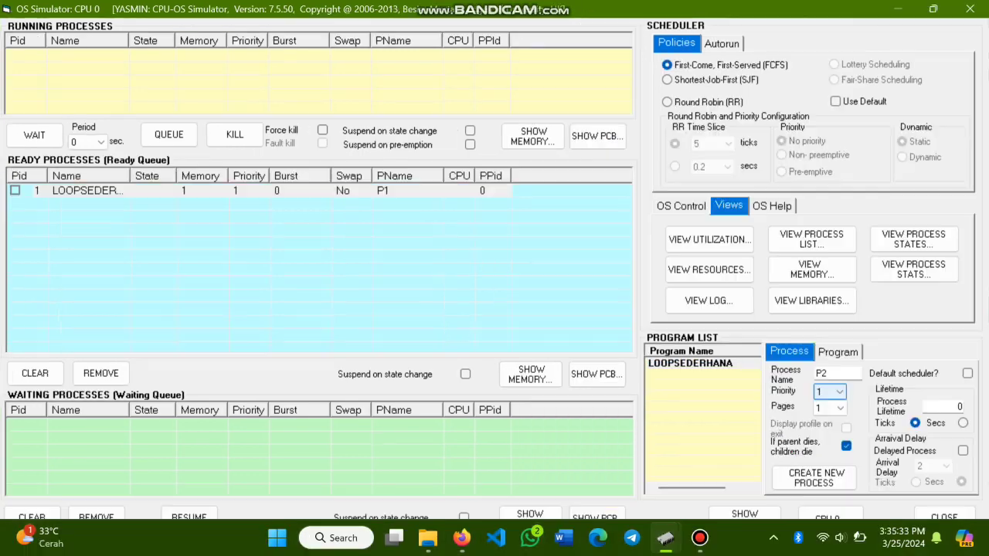
Create process P2 with priority 1 and a delayed arrival of 2 seconds.
{"action": "left_click", "coordinate": [839, 392]}
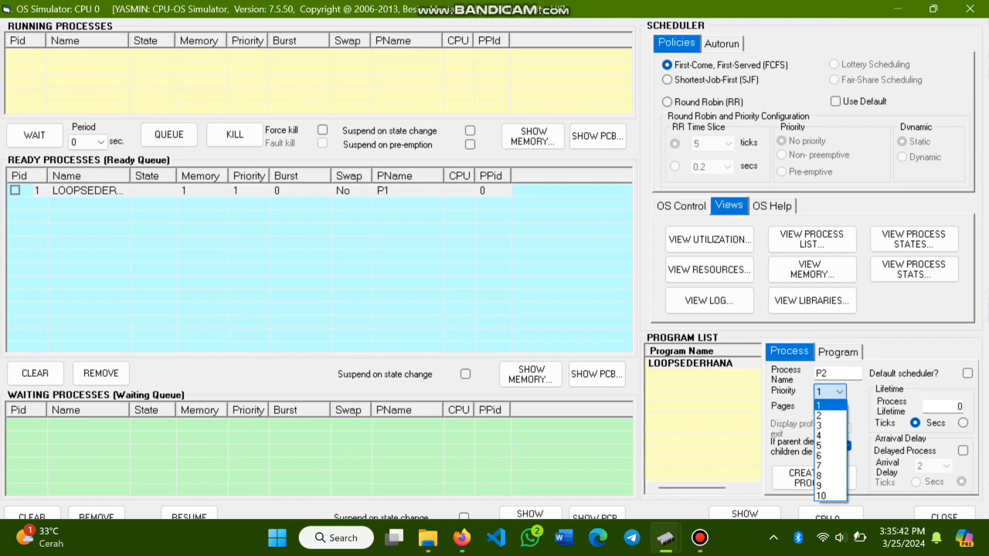
{"action": "left_click", "coordinate": [829, 406]}
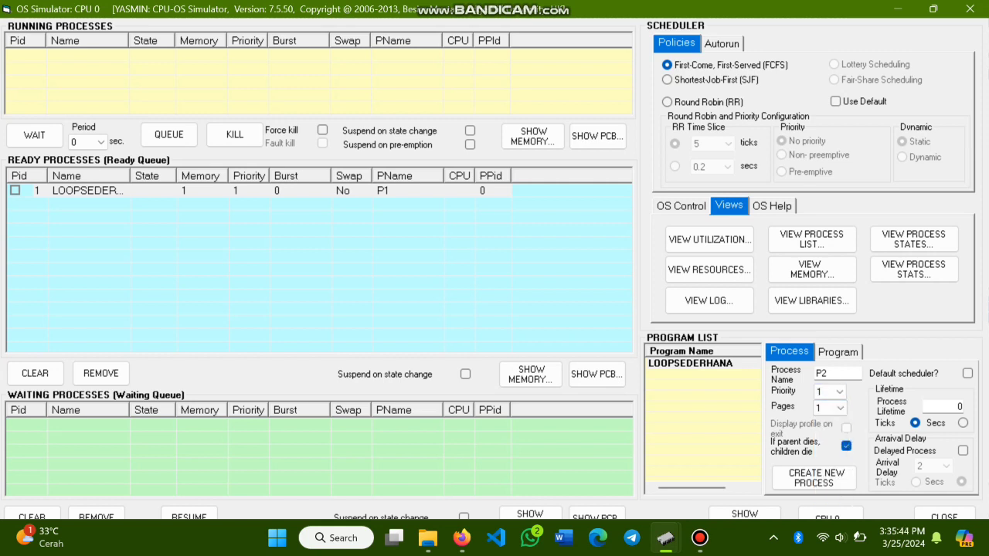
{"action": "left_click", "coordinate": [962, 450]}
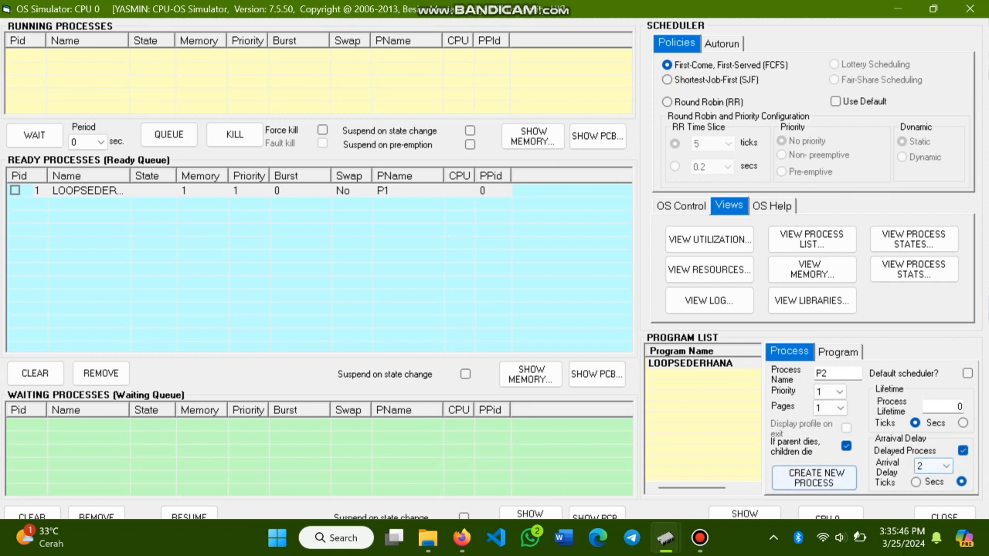
{"action": "left_click", "coordinate": [814, 478]}
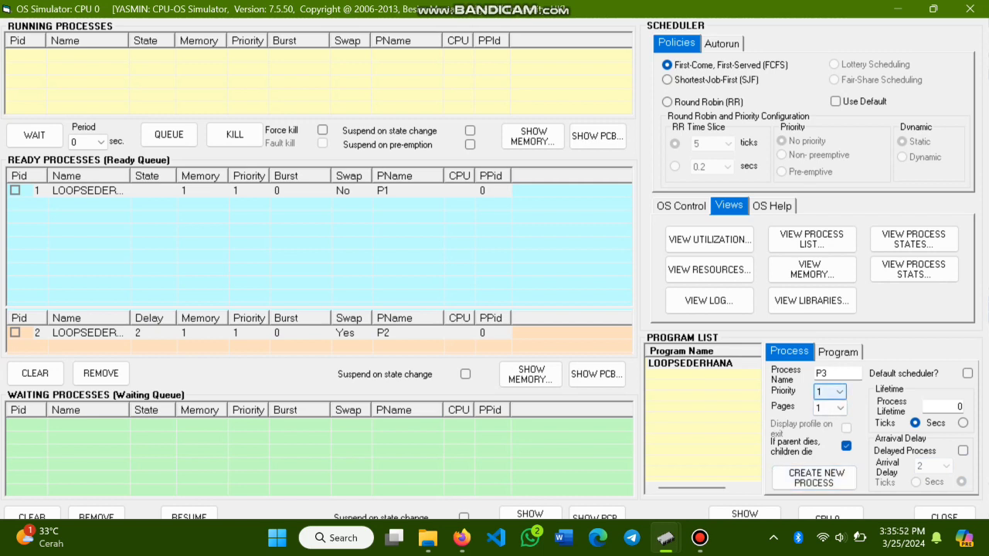
Create process P3 with priority 2 and no arrival delay.
{"action": "left_click", "coordinate": [834, 391]}
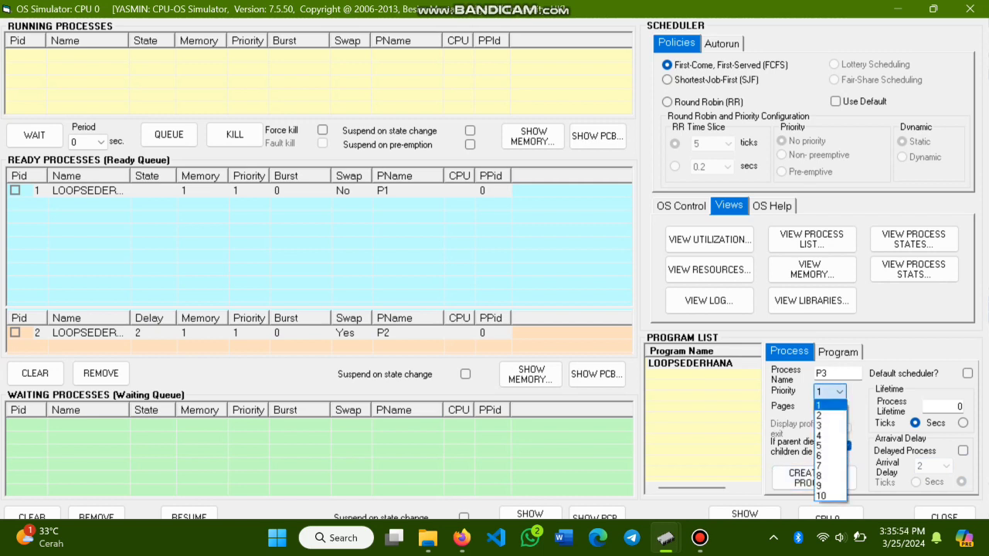
{"action": "left_click", "coordinate": [828, 416]}
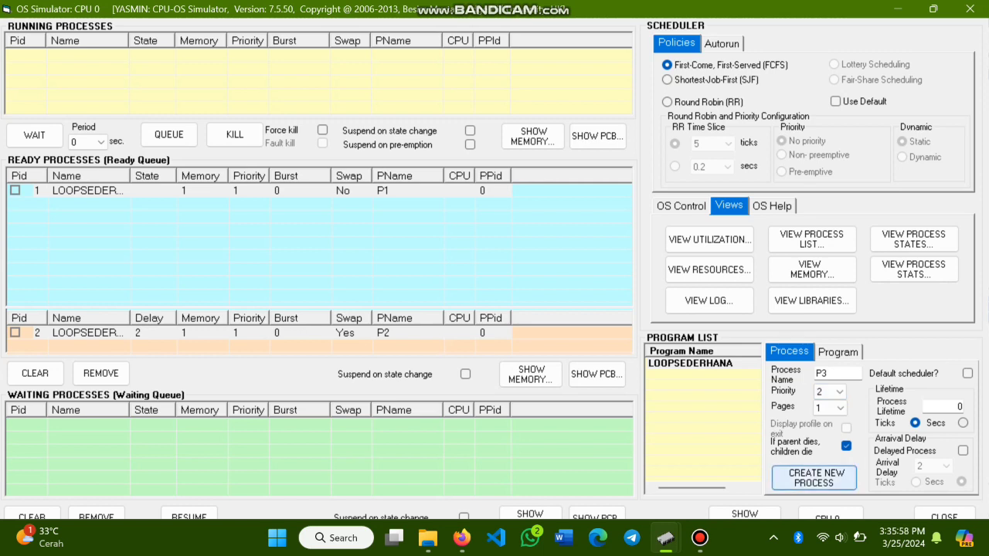
{"action": "left_click", "coordinate": [815, 478]}
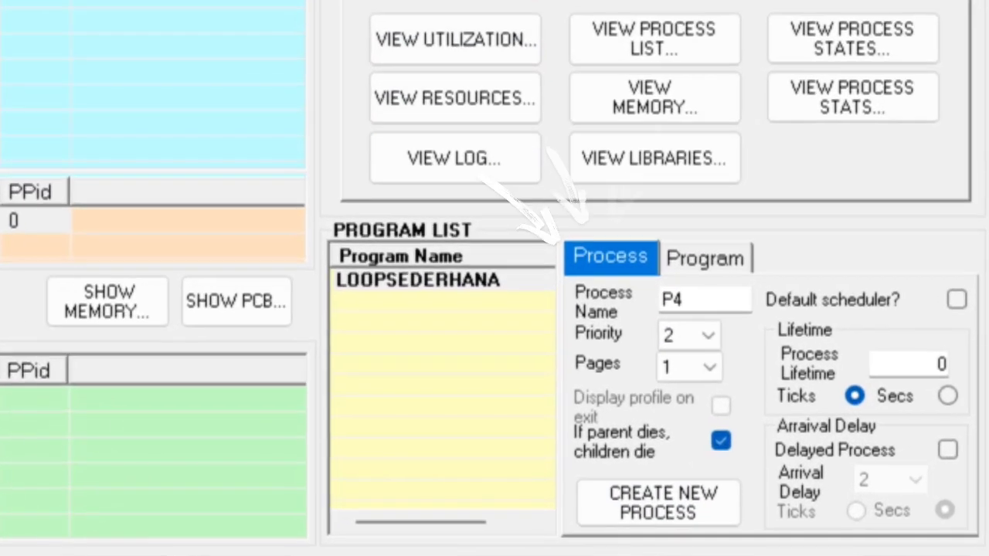
Start the OS scheduler with the CPU speed near Fast to run the queued processes.
{"action": "left_click", "coordinate": [682, 206]}
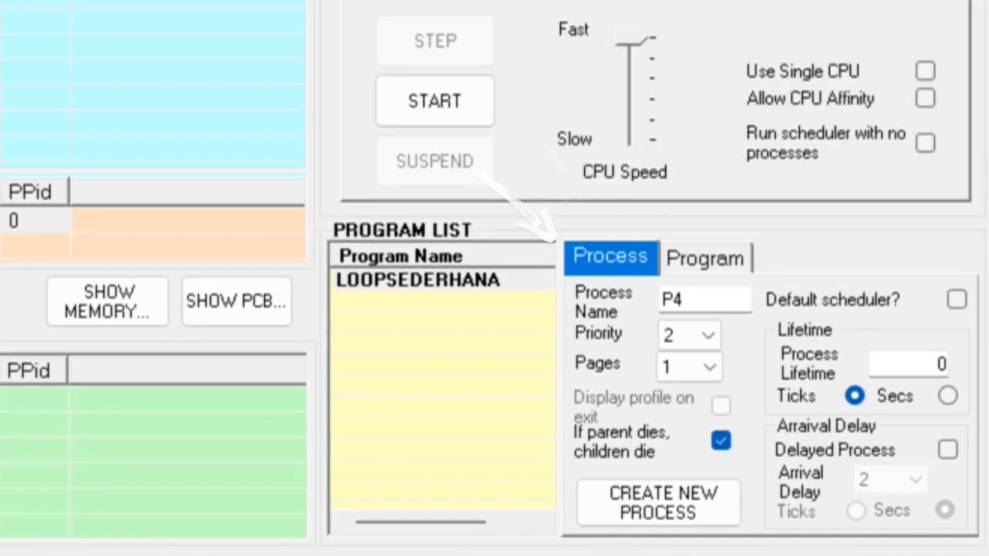
{"action": "left_click", "coordinate": [631, 39]}
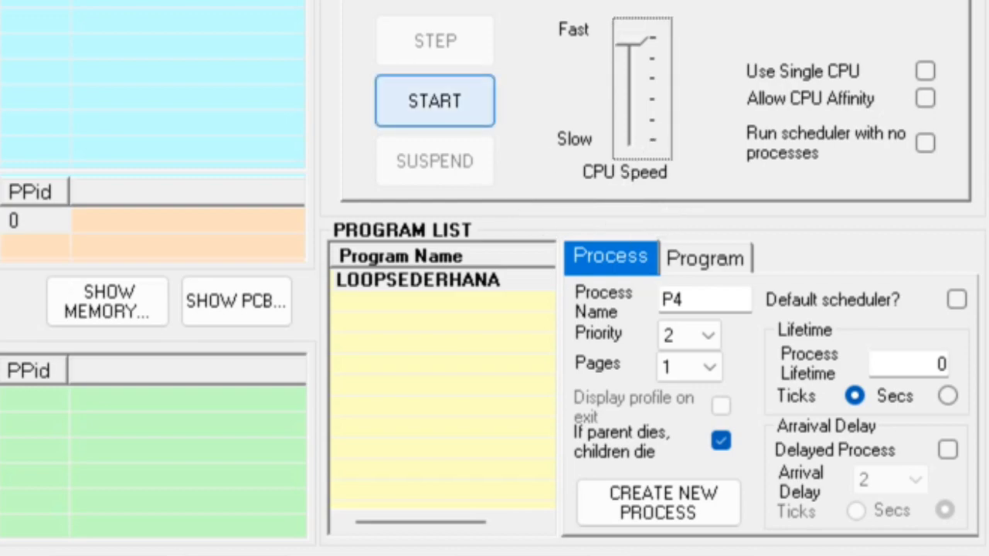
{"action": "left_click", "coordinate": [434, 101]}
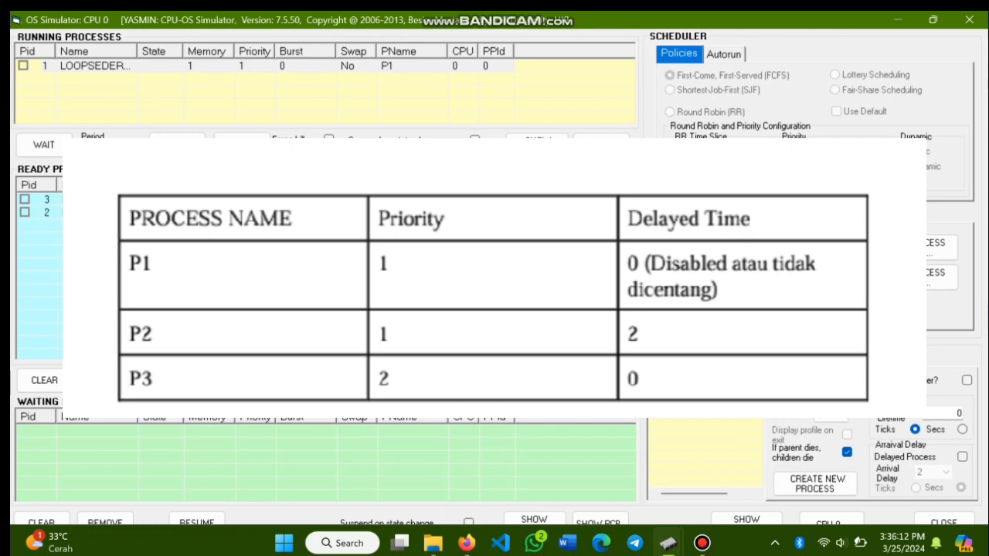
{"action": "left_click", "coordinate": [714, 274]}
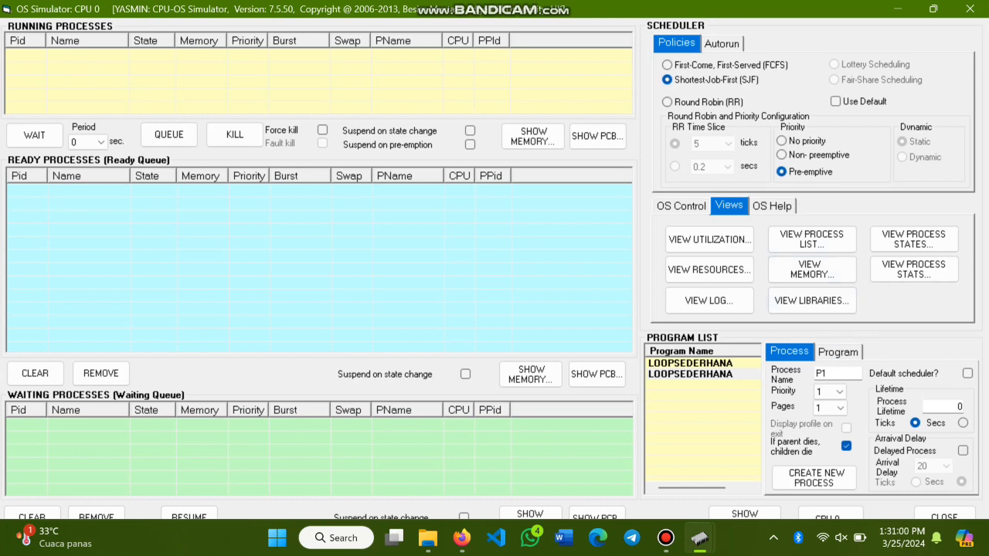
{"action": "left_click", "coordinate": [963, 450]}
{"action": "left_click", "coordinate": [946, 467]}
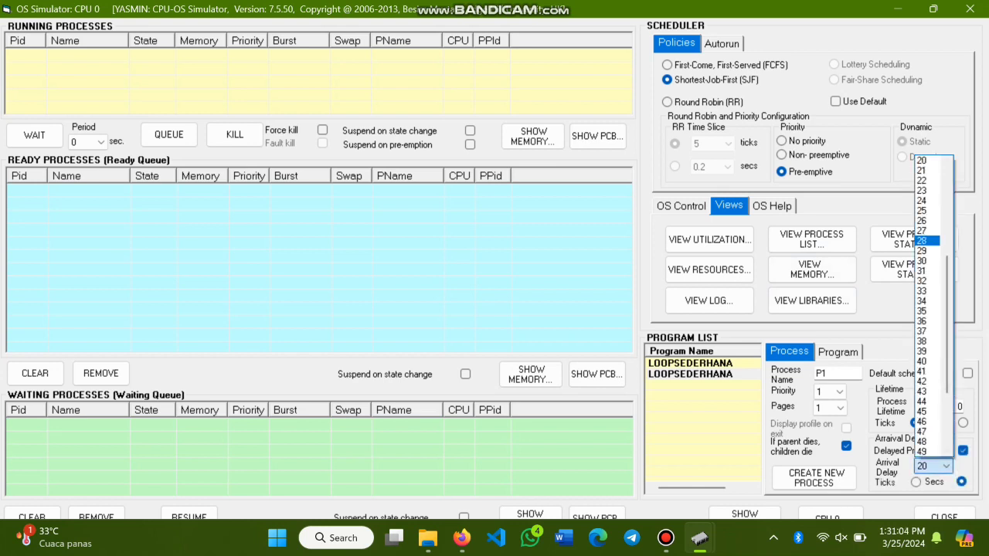
{"action": "scroll", "coordinate": [927, 241], "scroll_direction": "up", "scroll_amount": 6}
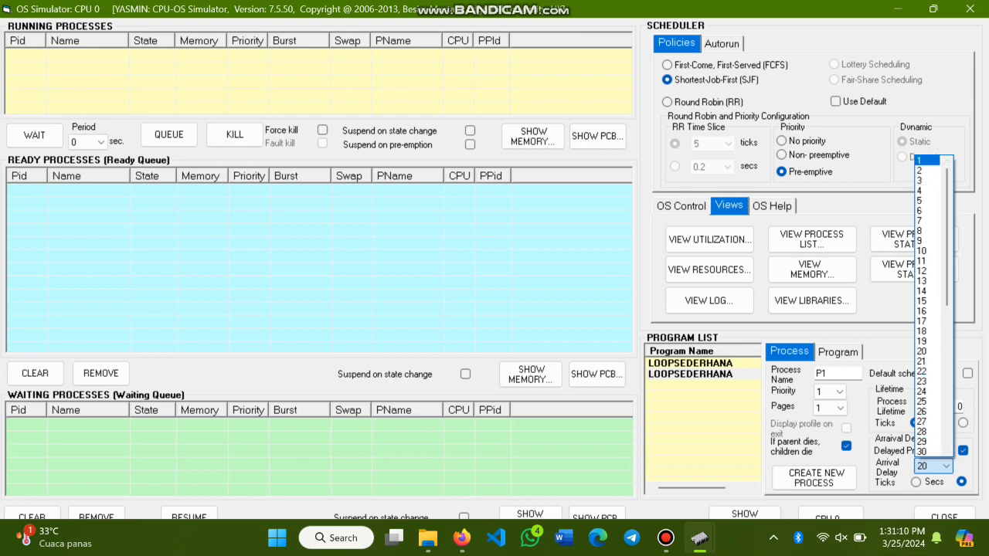
{"action": "left_click", "coordinate": [925, 160]}
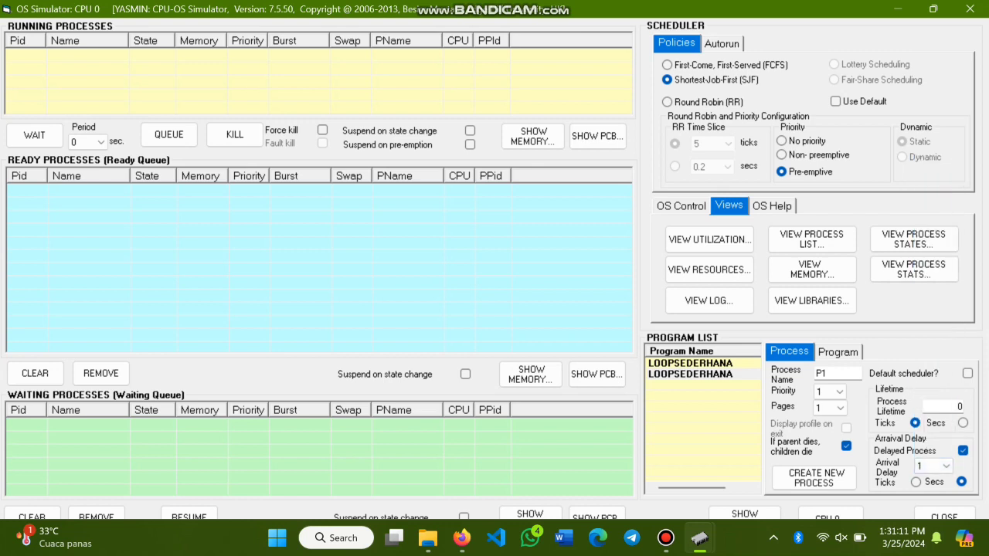
{"action": "left_click", "coordinate": [945, 466]}
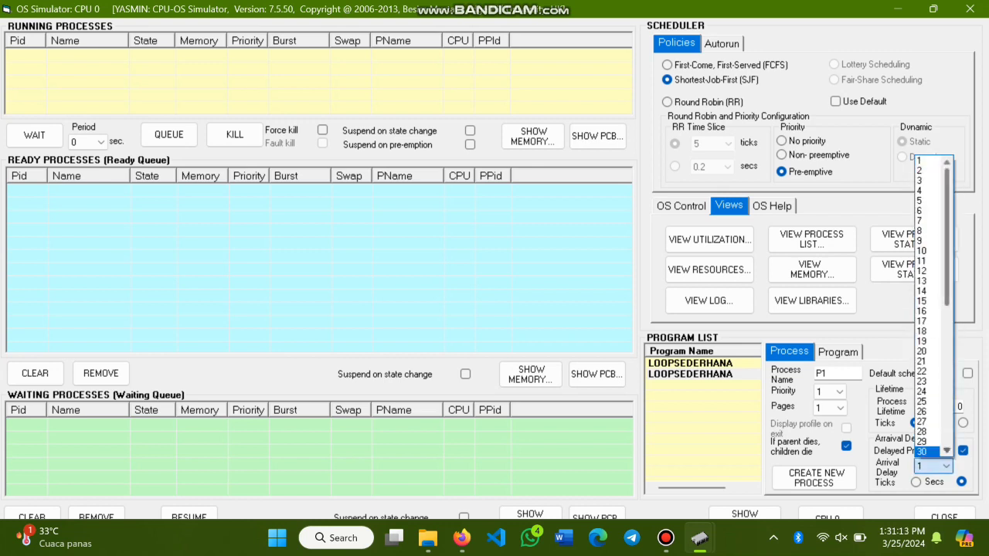
{"action": "left_click", "coordinate": [946, 466]}
{"action": "left_click", "coordinate": [963, 450]}
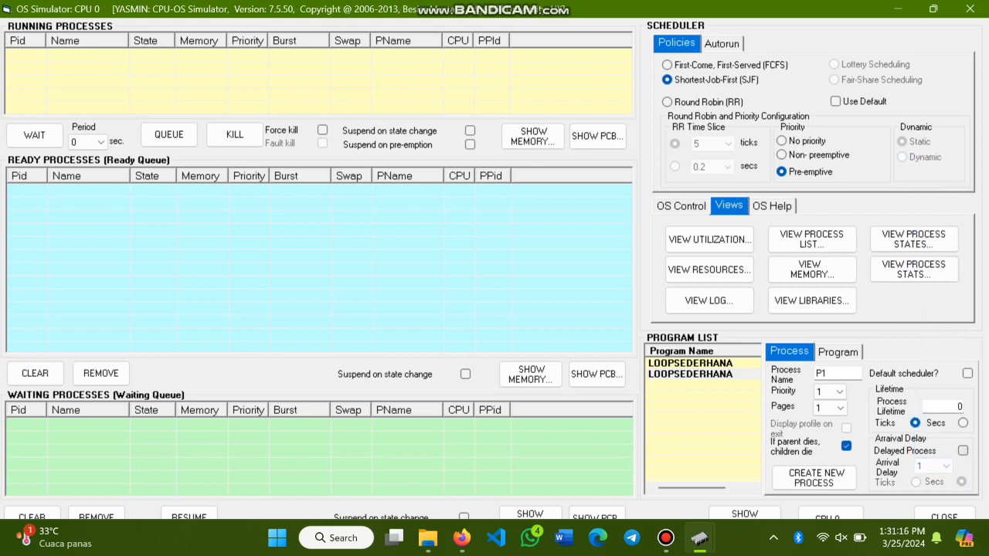
Create process P1 with priority 1 and no arrival delay under the Shortest-Job-First policy.
{"action": "left_click", "coordinate": [816, 478]}
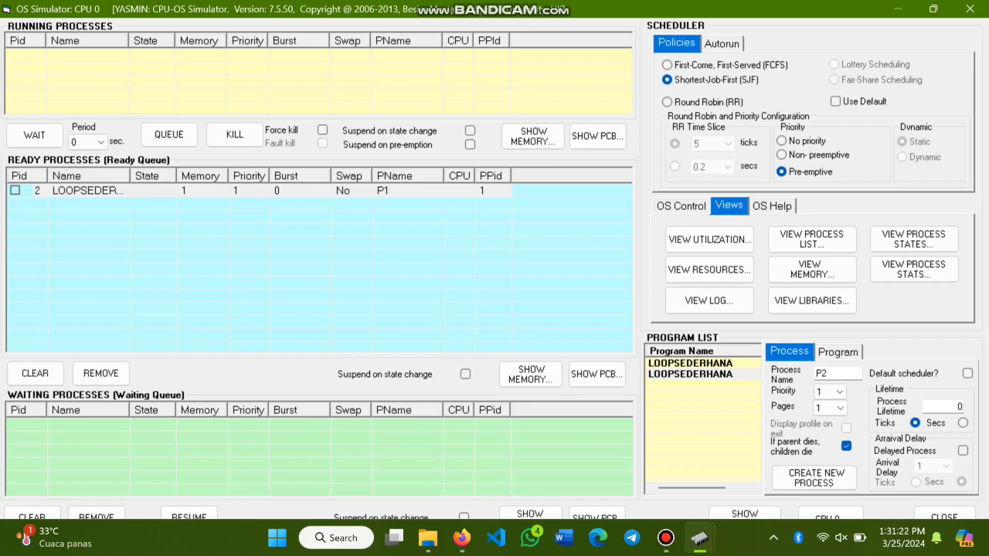
Create process P2 with priority 4 and a delayed arrival of 2 seconds under the Shortest-Job-First policy.
{"action": "left_click", "coordinate": [962, 450]}
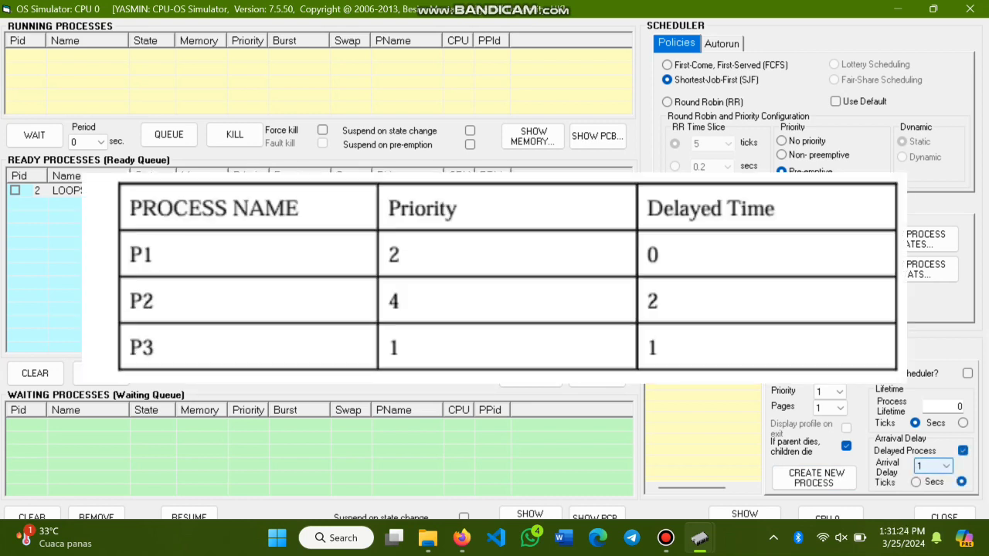
{"action": "left_click", "coordinate": [934, 466]}
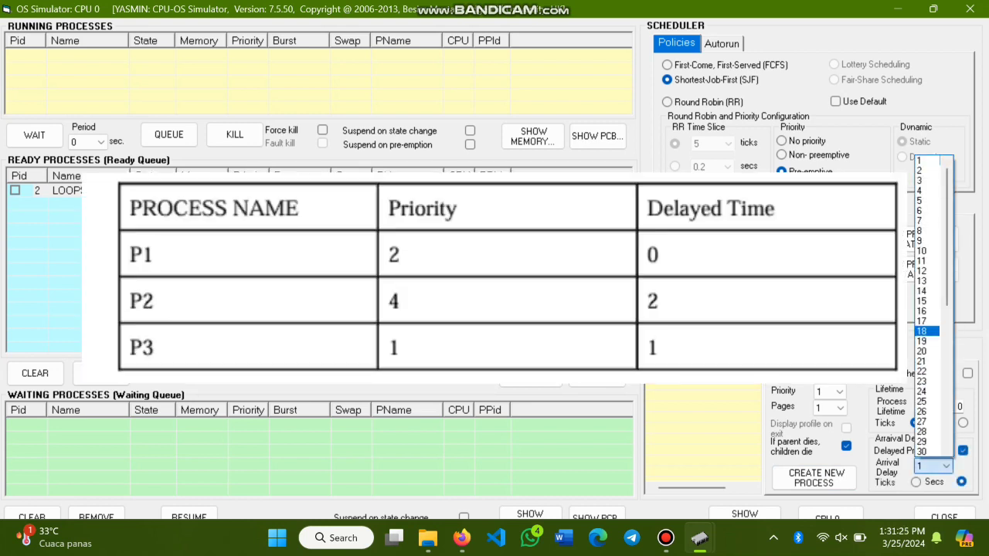
{"action": "left_click", "coordinate": [924, 170]}
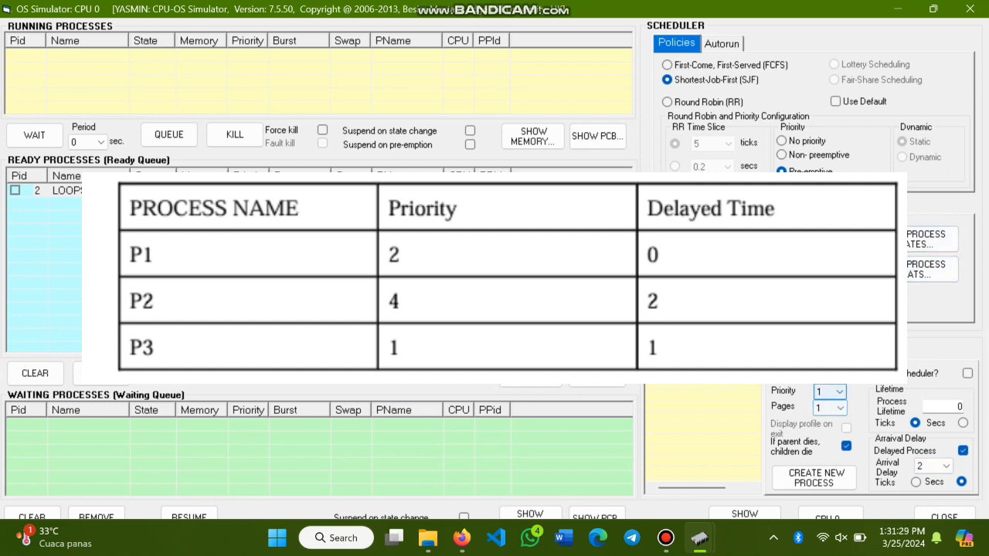
{"action": "left_click", "coordinate": [839, 392]}
{"action": "left_click", "coordinate": [839, 392]}
{"action": "left_click", "coordinate": [839, 392]}
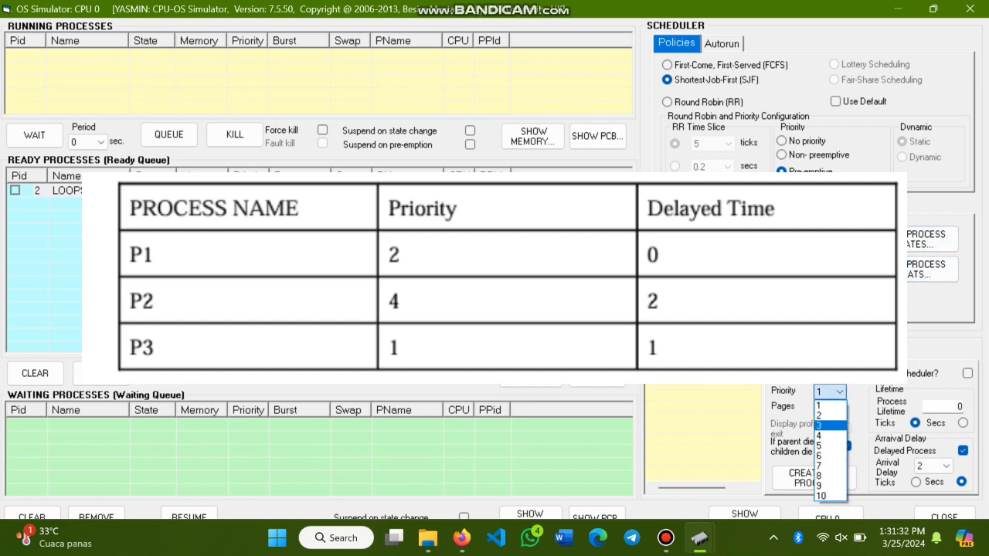
{"action": "left_click", "coordinate": [830, 435]}
{"action": "left_click", "coordinate": [819, 476]}
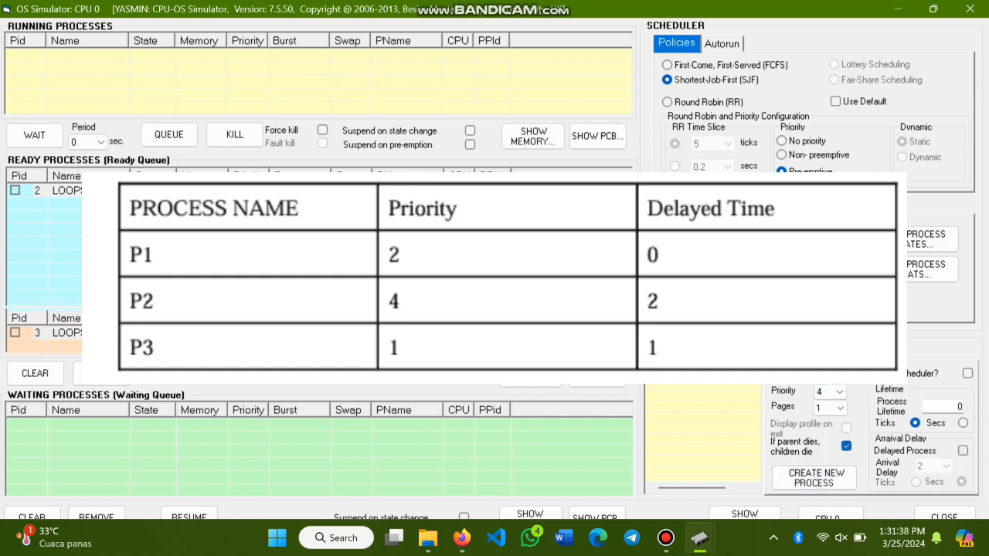
Configure process P3 with priority 1 and a delayed arrival of 1 second under the Shortest-Job-First policy.
{"action": "left_click", "coordinate": [963, 450]}
{"action": "left_click", "coordinate": [935, 466]}
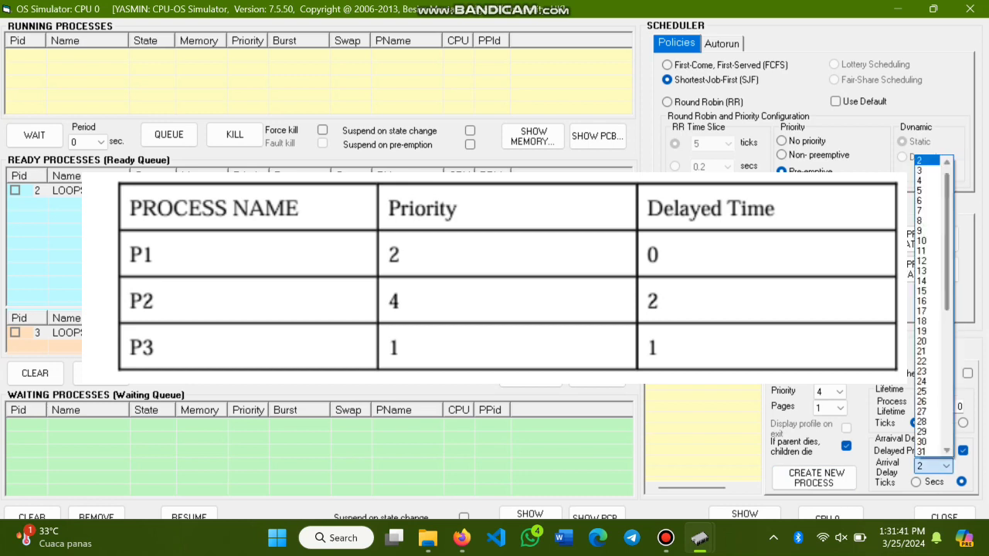
{"action": "scroll", "coordinate": [930, 203], "scroll_direction": "up", "scroll_amount": 1}
{"action": "left_click", "coordinate": [927, 161]}
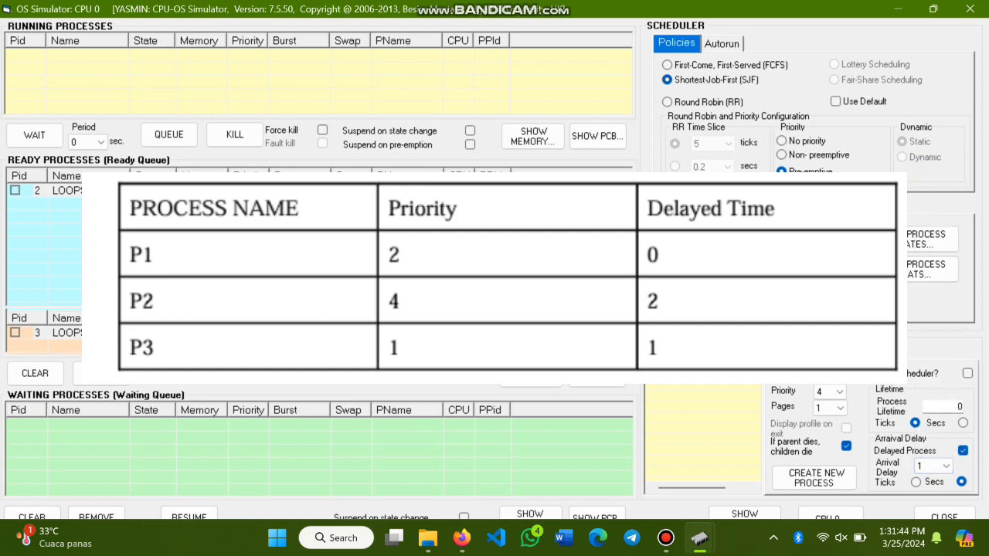
{"action": "left_click", "coordinate": [829, 392]}
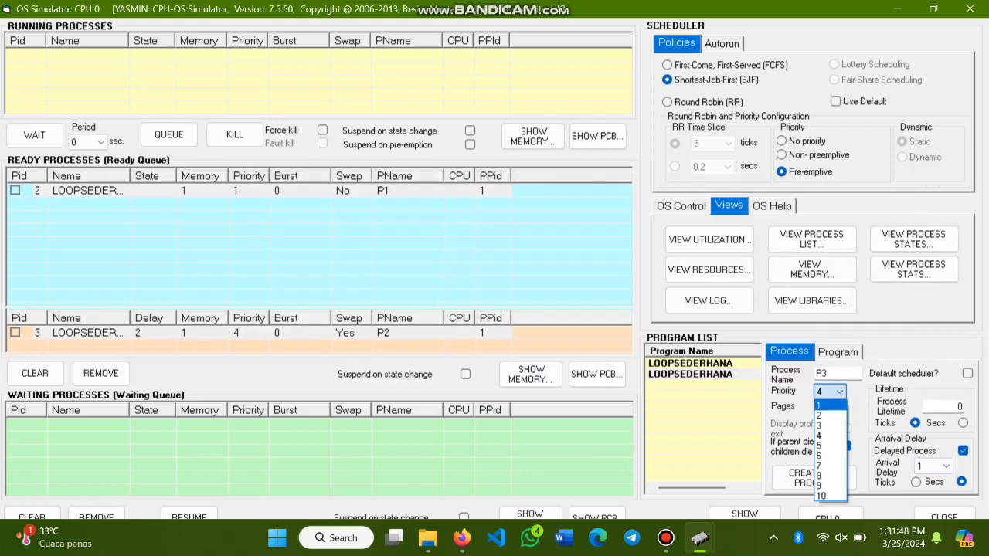
{"action": "left_click", "coordinate": [820, 408]}
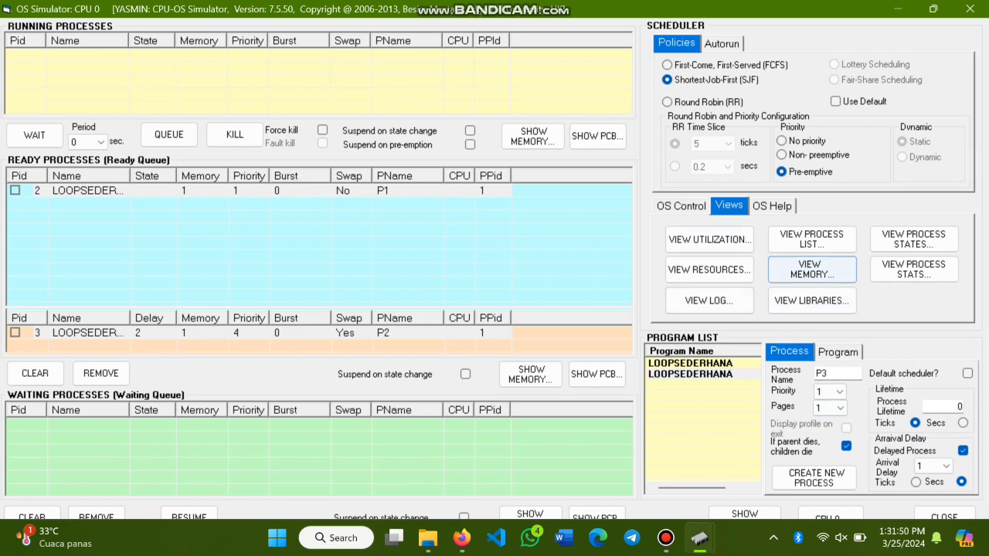
Start the OS scheduler for the Shortest-Job-First processes and open the process list view.
{"action": "left_click", "coordinate": [681, 205]}
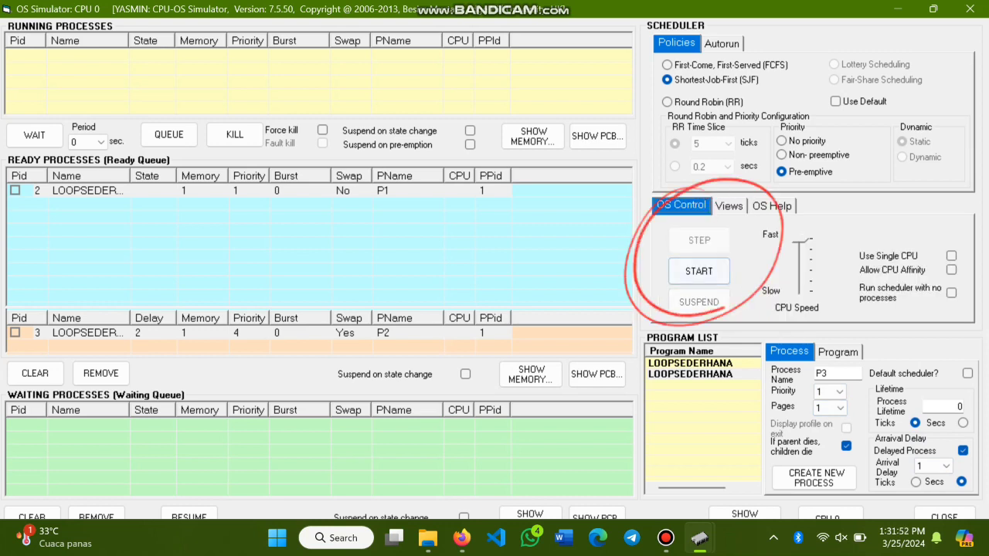
{"action": "left_click", "coordinate": [699, 271]}
{"action": "left_click", "coordinate": [699, 272]}
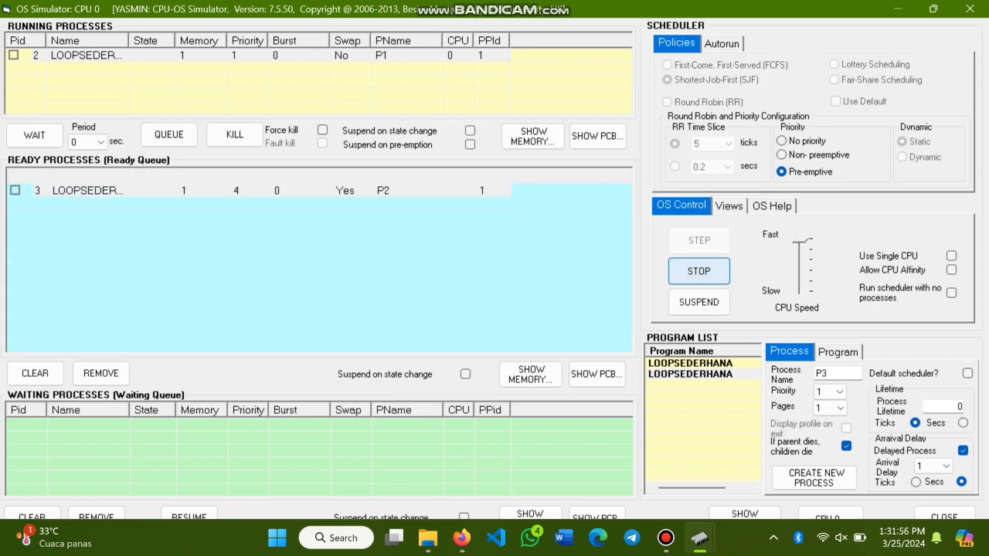
{"action": "left_click", "coordinate": [728, 205]}
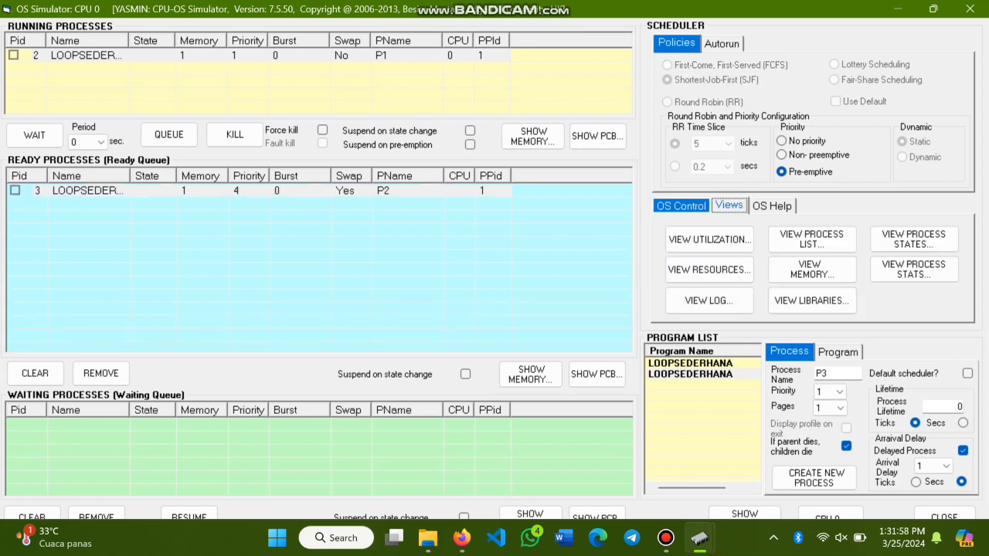
{"action": "left_click", "coordinate": [811, 239]}
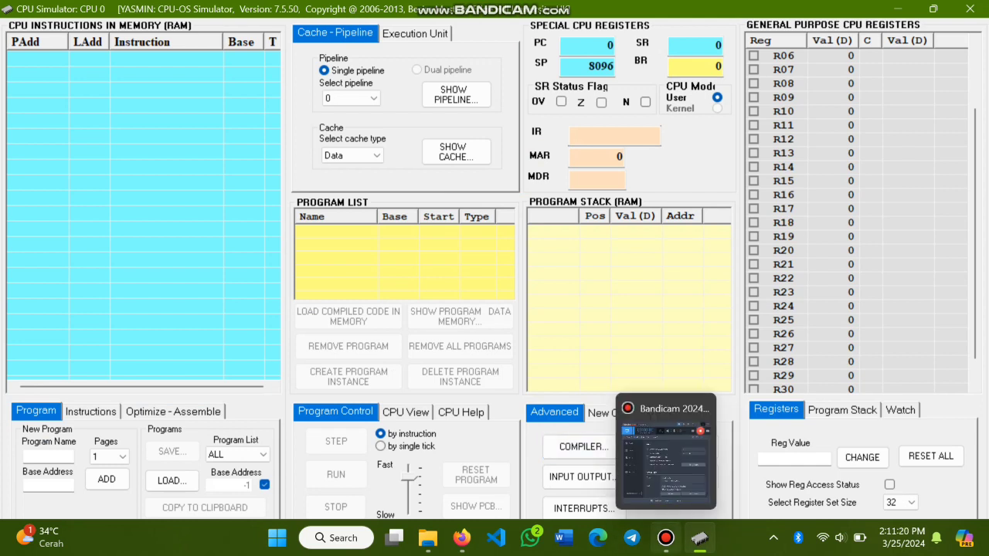
Write program p1 in the compiler, allocating resources 1 and 2 around wait(3), with a loop of n from 1 to 20.
{"action": "left_click", "coordinate": [584, 446]}
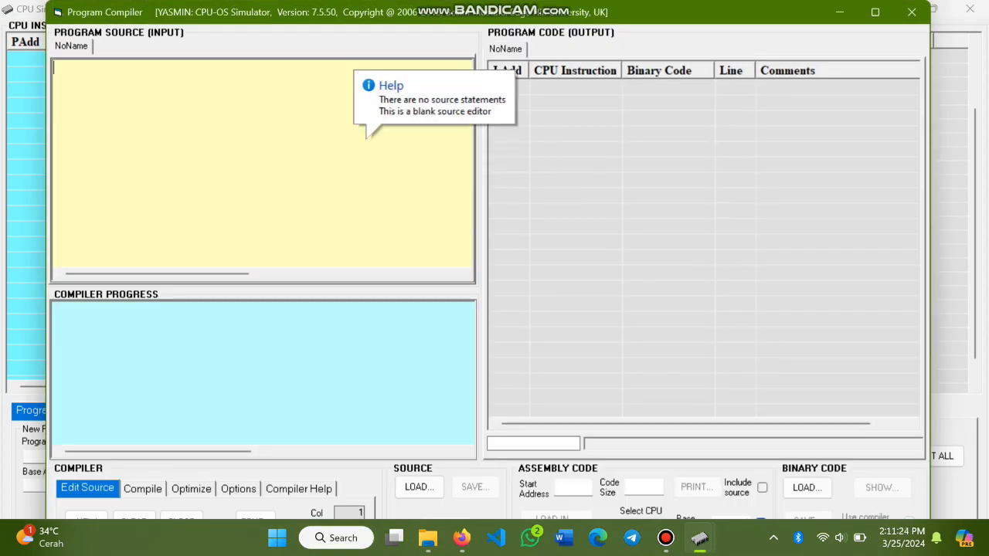
{"action": "left_click", "coordinate": [876, 11]}
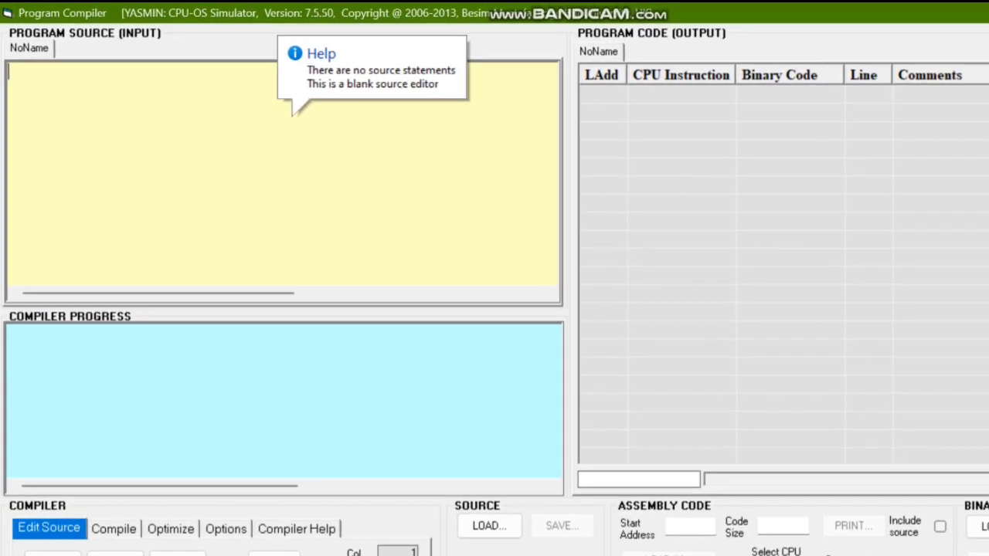
{"action": "type", "text": "pr"}
{"action": "type", "text": "ogram p"}
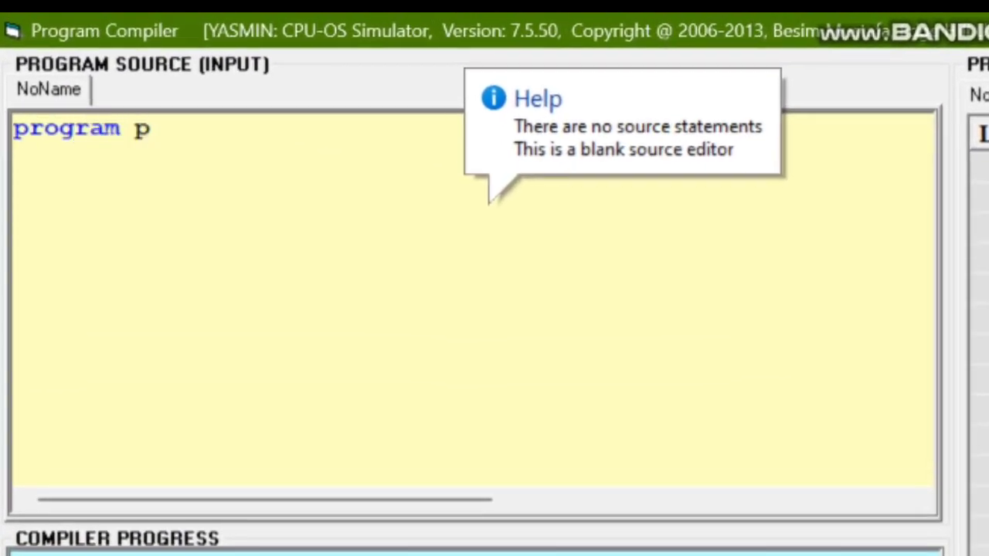
{"action": "type", "text": "1"}
{"action": "key", "text": "Return"}
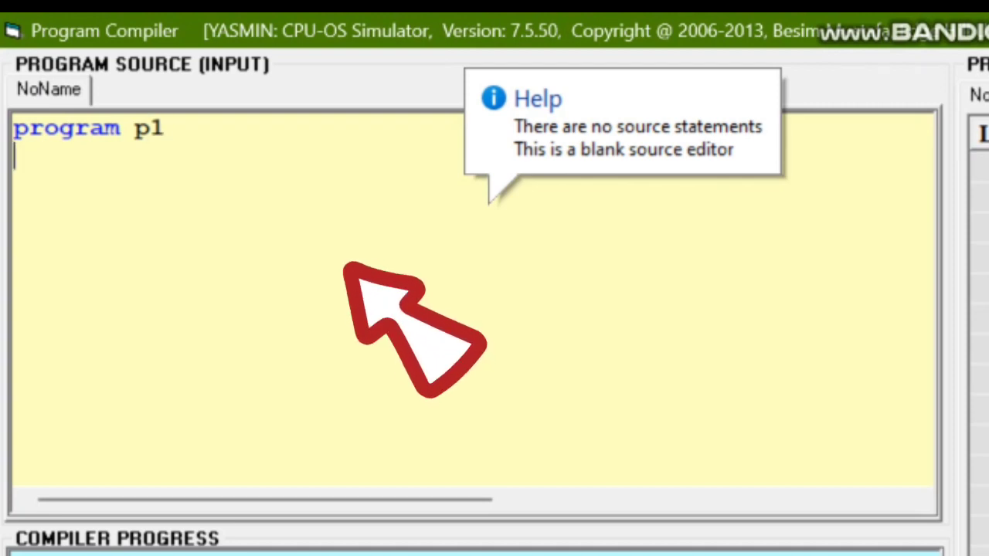
{"action": "key", "text": "Tab"}
{"action": "type", "text": "resource(1,allocate"}
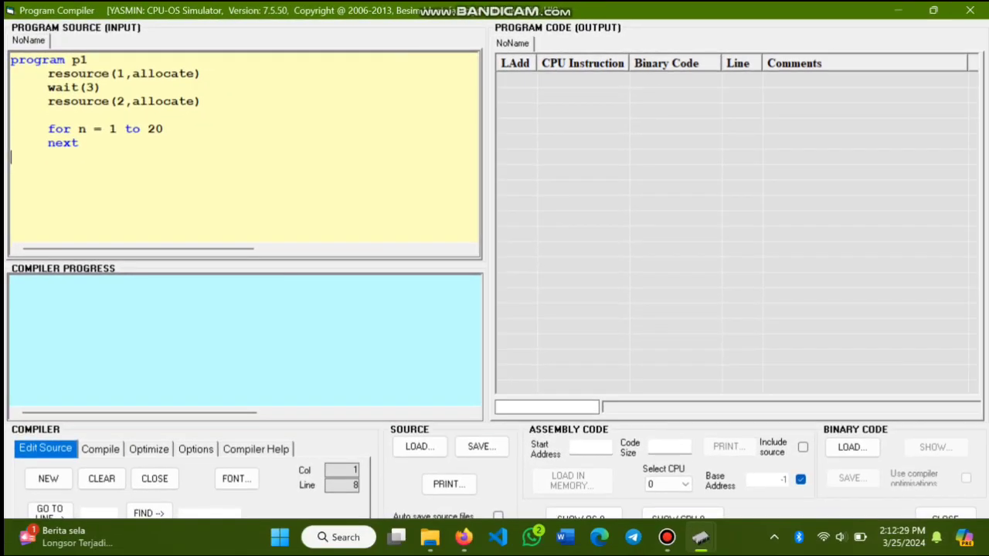
{"action": "type", "text": "end"}
Compile program p1 and load its code into memory.
{"action": "left_click", "coordinate": [100, 449]}
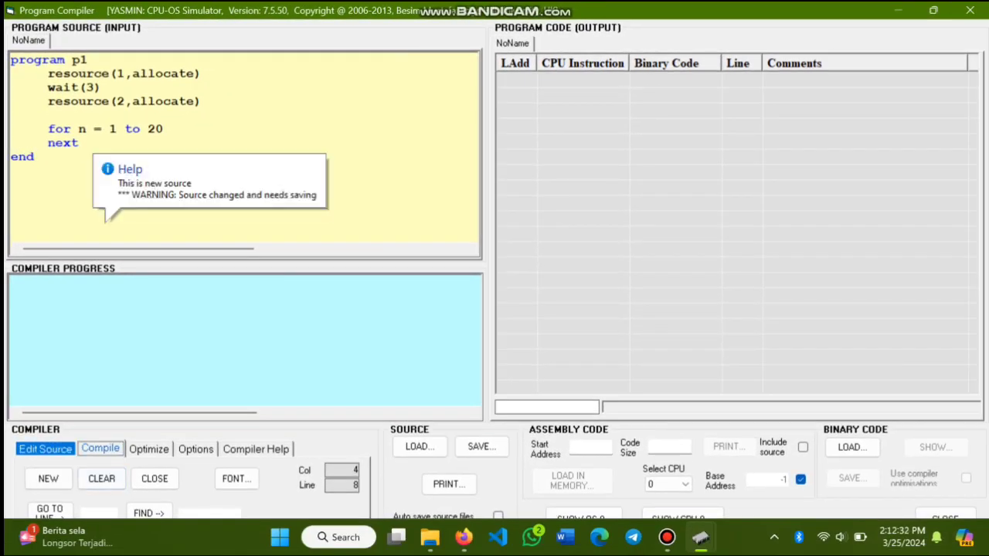
{"action": "left_click", "coordinate": [51, 481]}
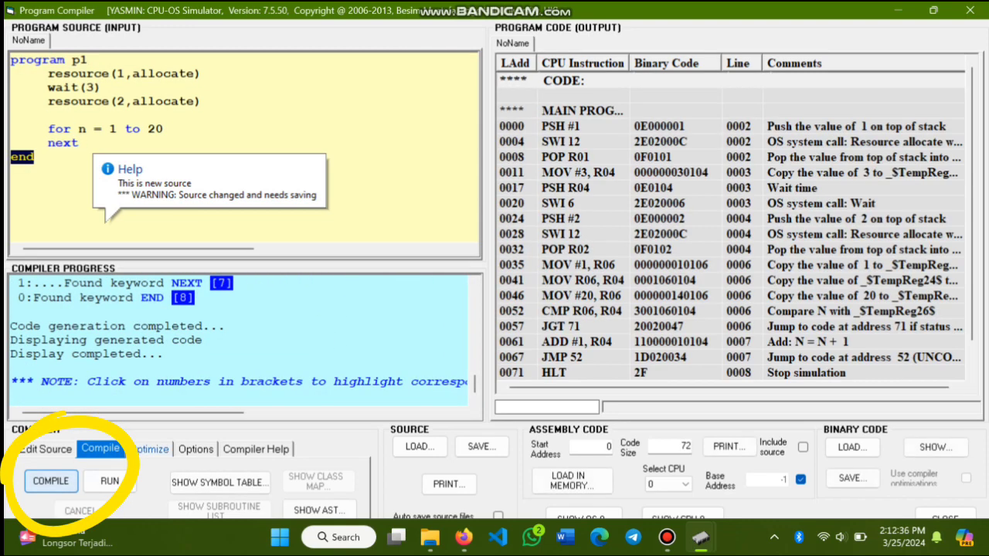
{"action": "left_click", "coordinate": [570, 479]}
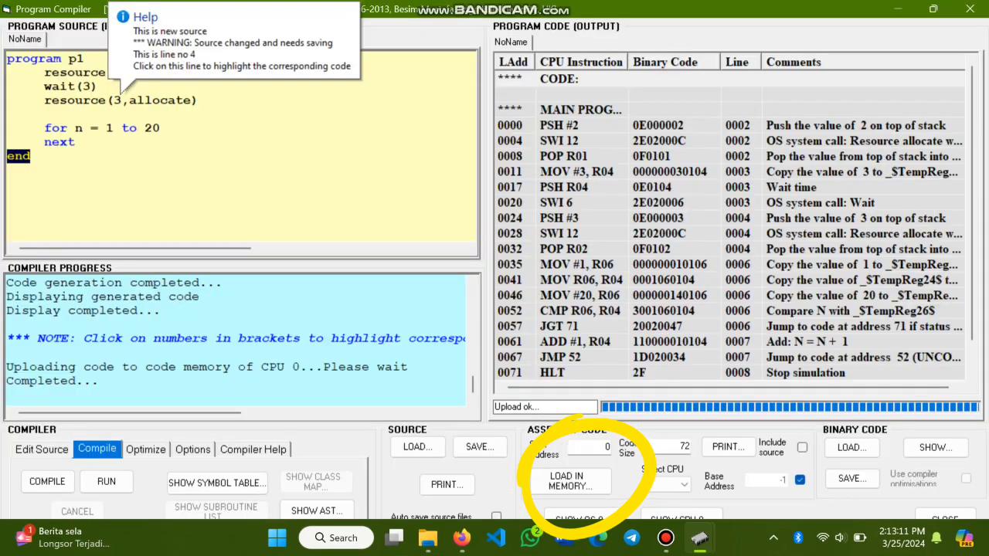
Change the source's two resource allocations to 3 and 4 and compile it under the name p1.
{"action": "left_click", "coordinate": [122, 73]}
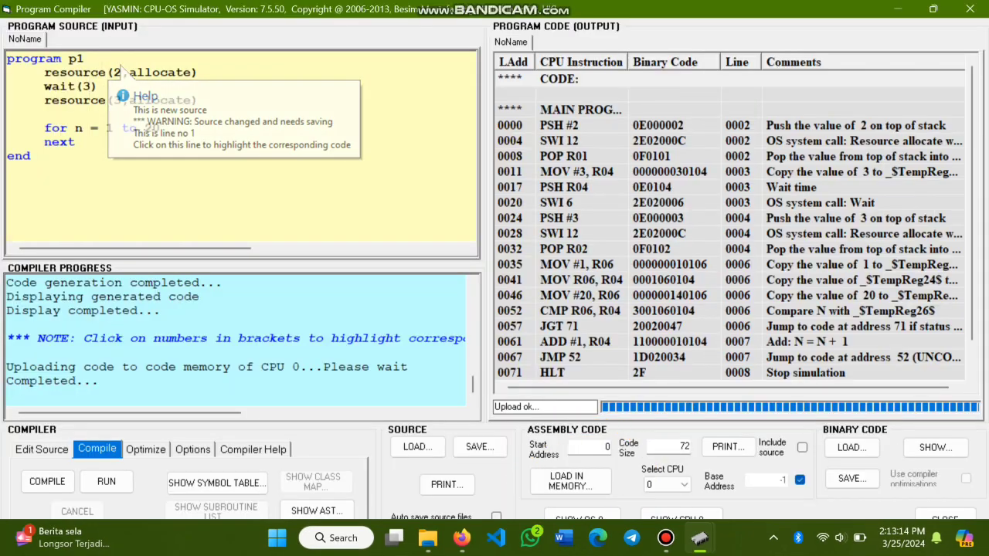
{"action": "key", "text": "BackSpace"}
{"action": "type", "text": "3"}
{"action": "left_click", "coordinate": [121, 101]}
{"action": "key", "text": "BackSpace"}
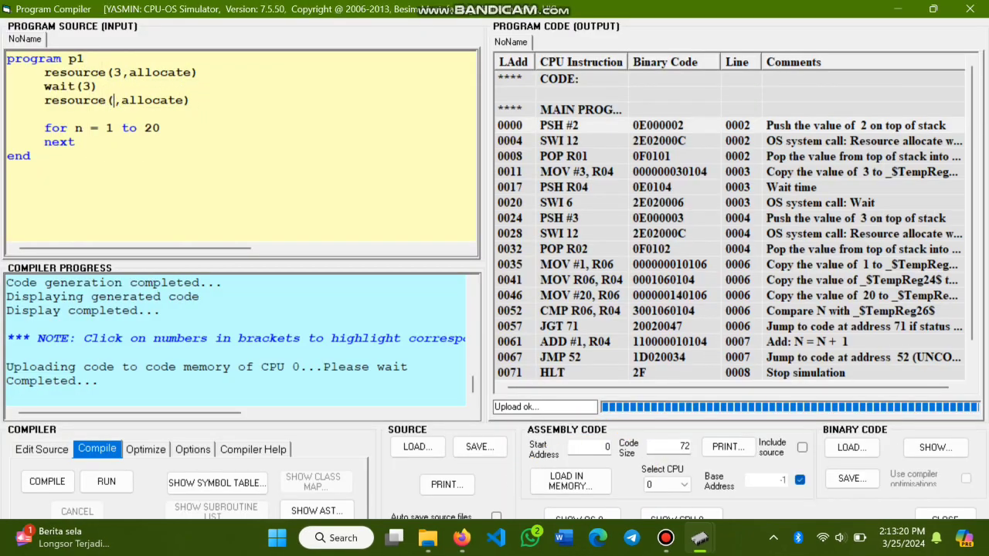
{"action": "type", "text": "4"}
{"action": "left_click", "coordinate": [47, 482]}
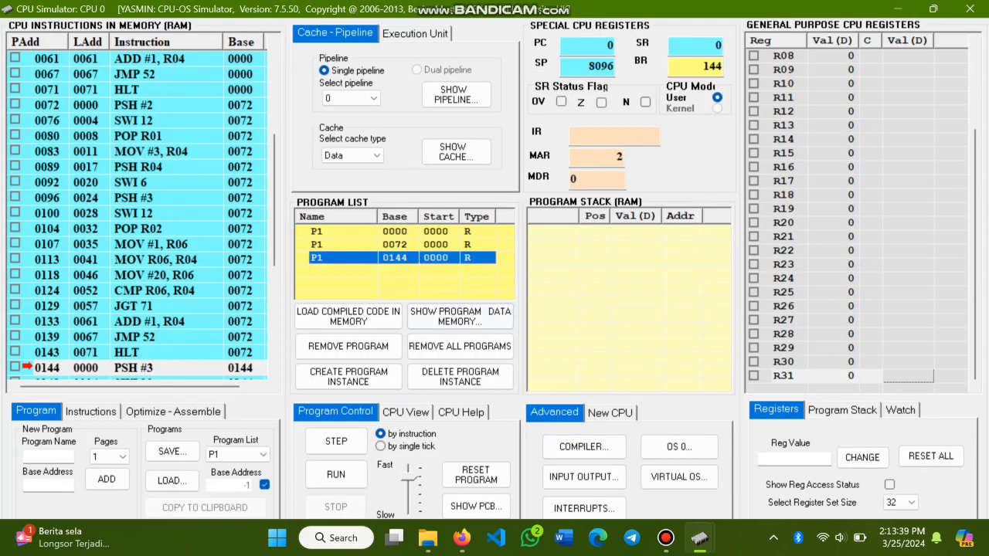
Remove the two duplicate P1 programs with base addresses 0072 and 0144 from the program list.
{"action": "left_click", "coordinate": [332, 244]}
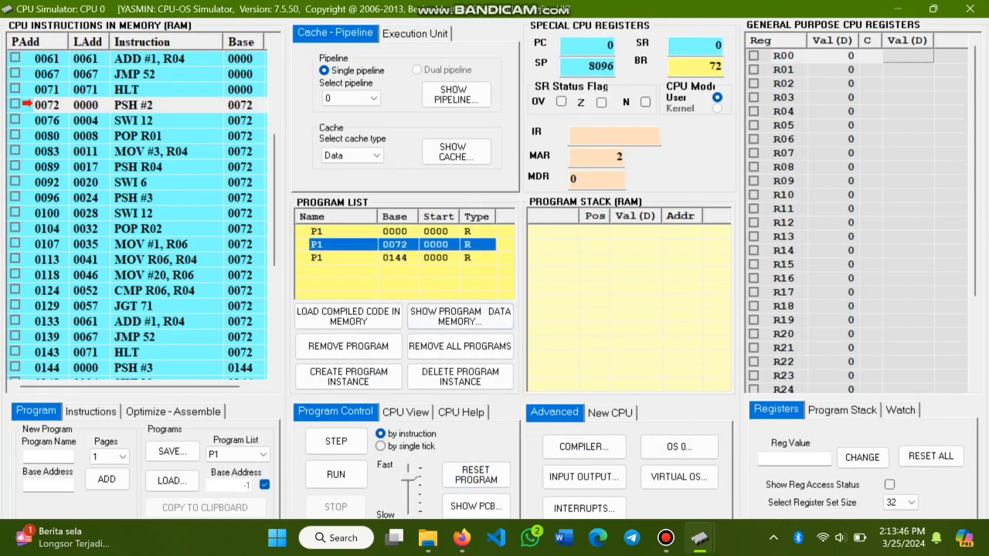
{"action": "left_click", "coordinate": [348, 346]}
{"action": "left_click", "coordinate": [531, 319]}
{"action": "left_click", "coordinate": [347, 346]}
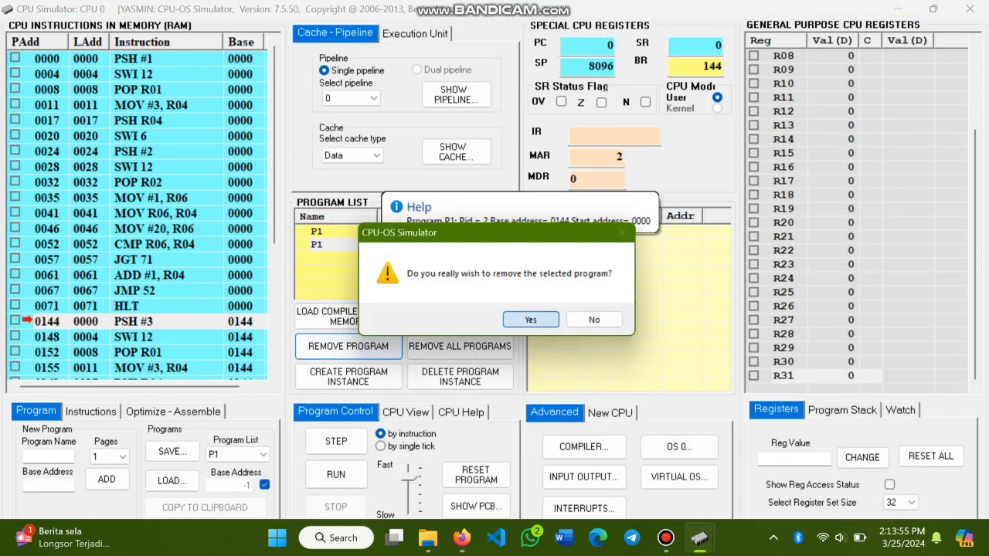
{"action": "left_click", "coordinate": [530, 319]}
Rename the source program to p3 with resource allocations 3 and 4, and compile and load it into memory.
{"action": "left_click", "coordinate": [584, 447]}
{"action": "type", "text": "2,allocate"}
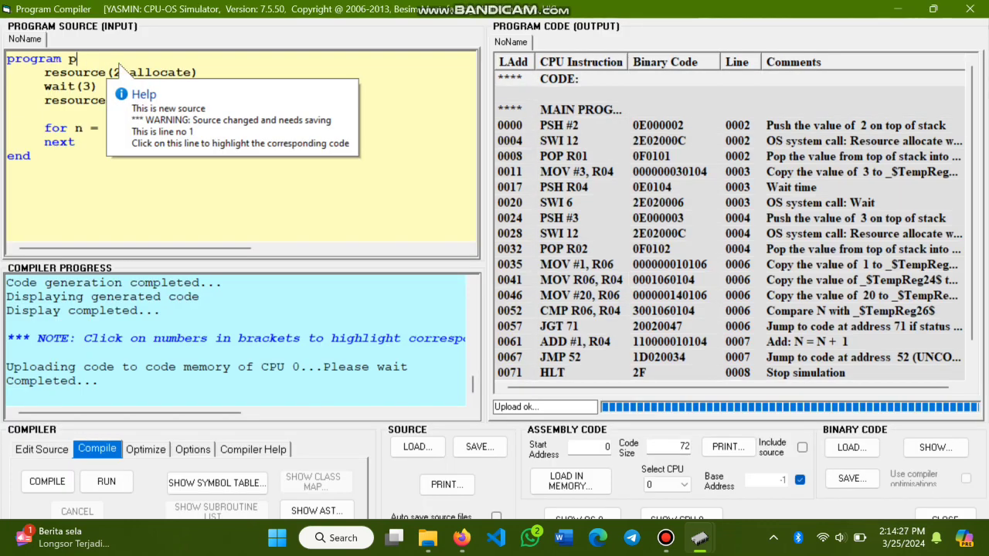
{"action": "type", "text": "3"}
{"action": "left_click", "coordinate": [121, 73]}
{"action": "key", "text": "BackSpace"}
{"action": "type", "text": "3"}
{"action": "left_click", "coordinate": [121, 101]}
{"action": "key", "text": "BackSpace"}
{"action": "type", "text": "4"}
{"action": "left_click", "coordinate": [47, 481]}
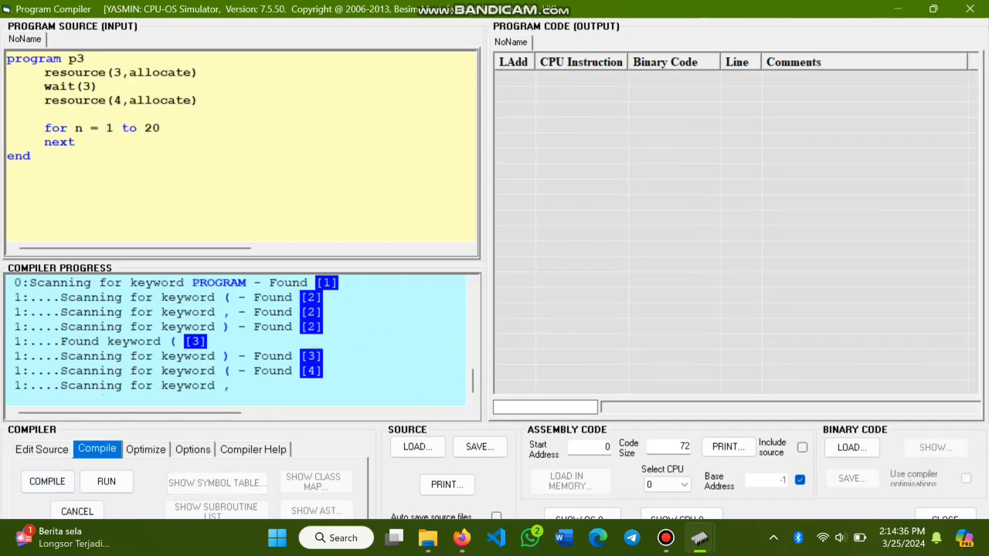
{"action": "left_click", "coordinate": [571, 481]}
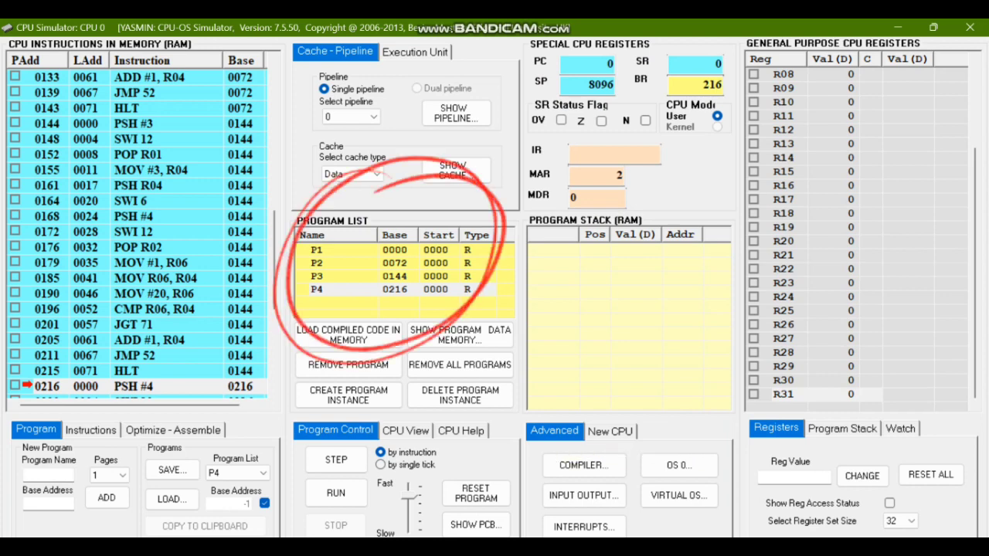
Open the OS simulator for CPU 0 and set the scheduling policy to Round Robin.
{"action": "left_click", "coordinate": [679, 465]}
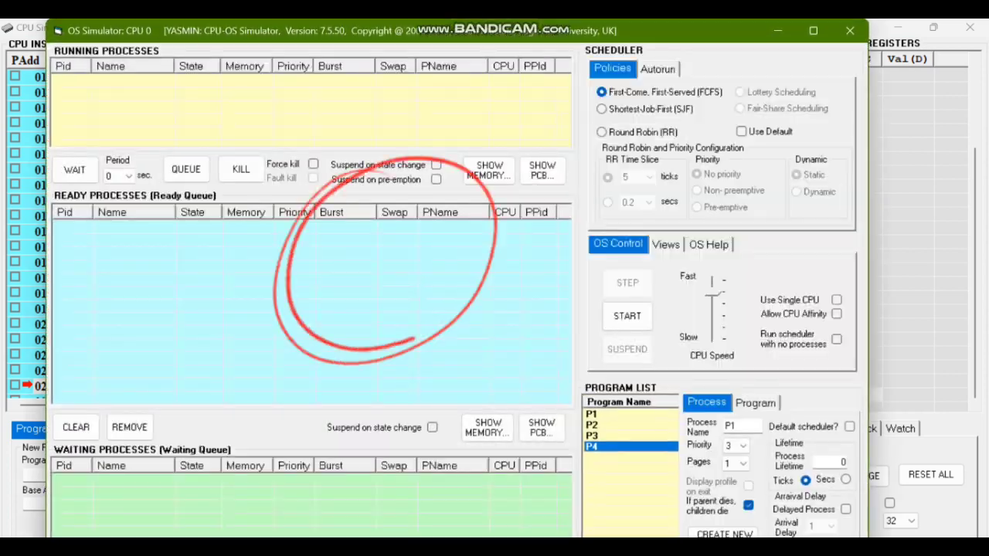
{"action": "mouse_move", "coordinate": [388, 252]}
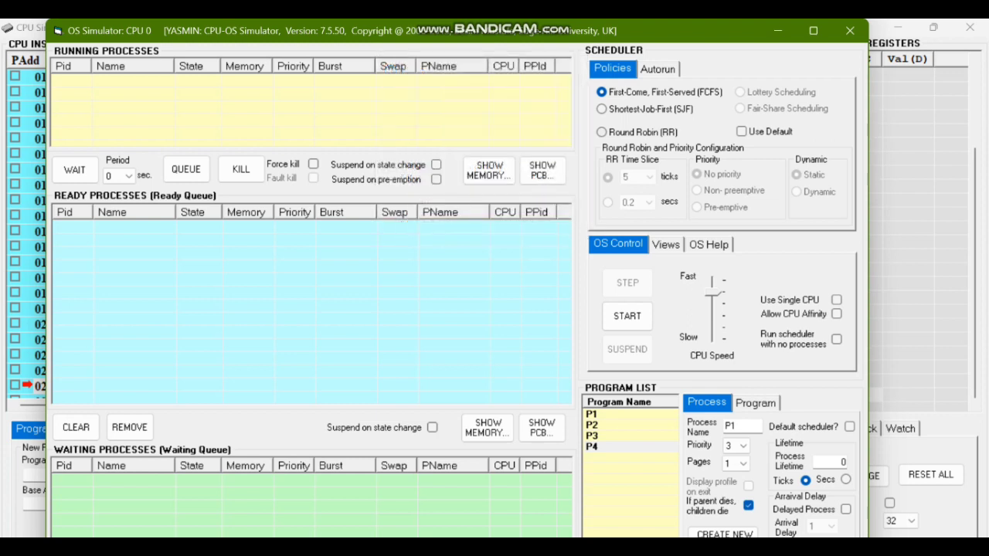
{"action": "left_click", "coordinate": [601, 132]}
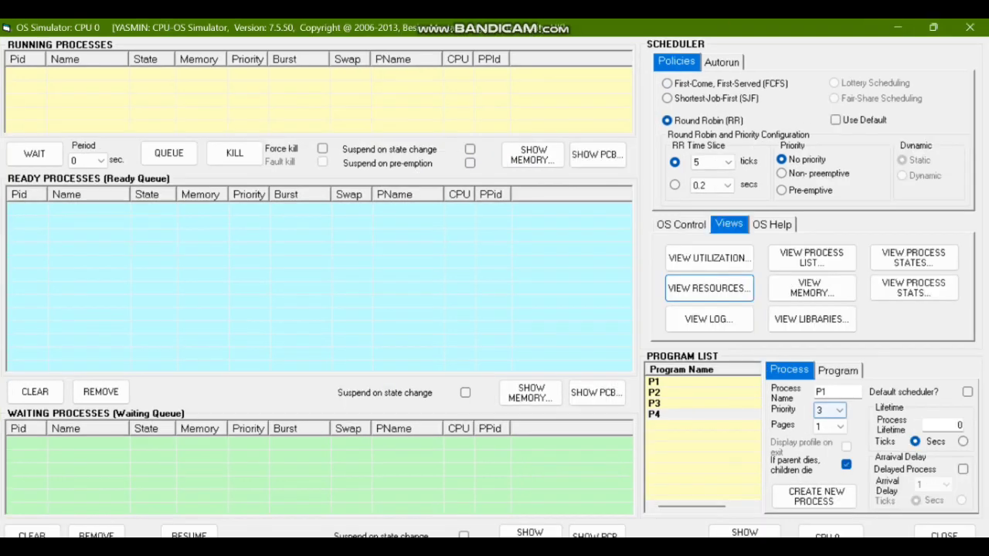
Create one process with priority 3 from each of the programs P1, P2, P3 and P4.
{"action": "left_click", "coordinate": [670, 381]}
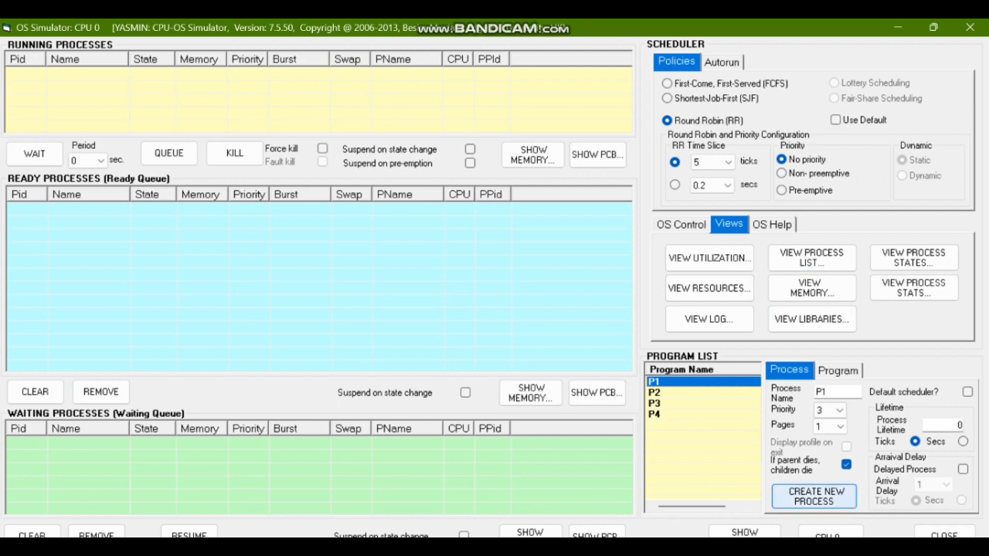
{"action": "left_click", "coordinate": [815, 496]}
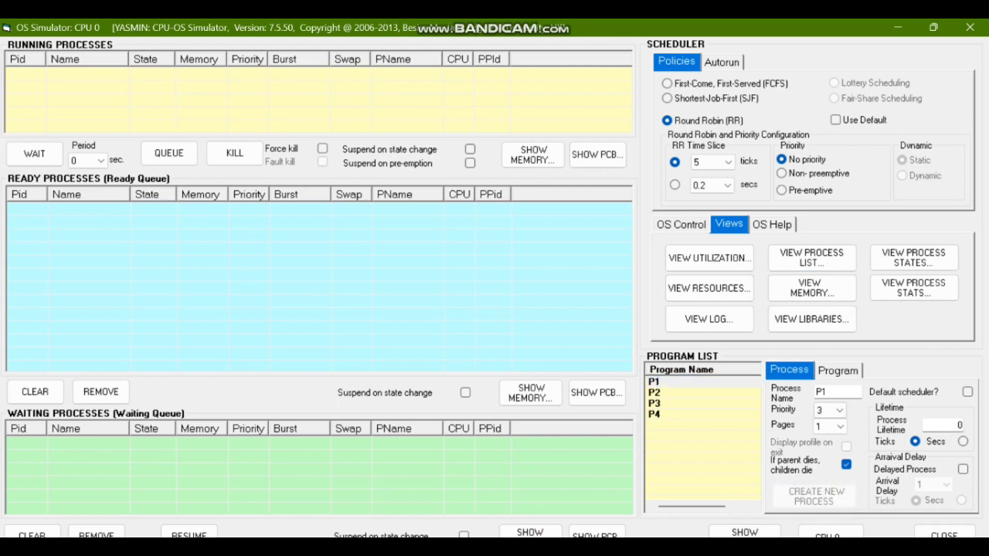
{"action": "left_click", "coordinate": [671, 393]}
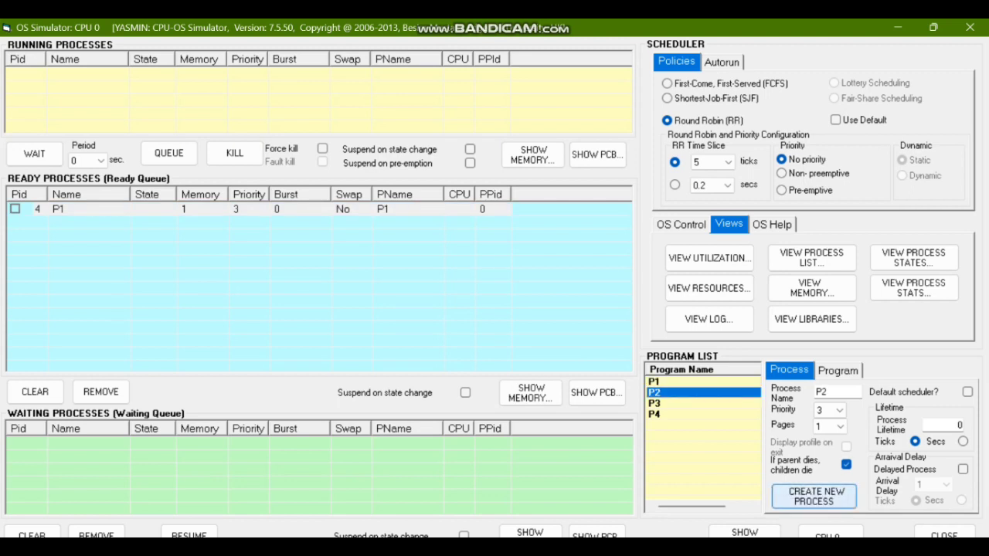
{"action": "left_click", "coordinate": [816, 496]}
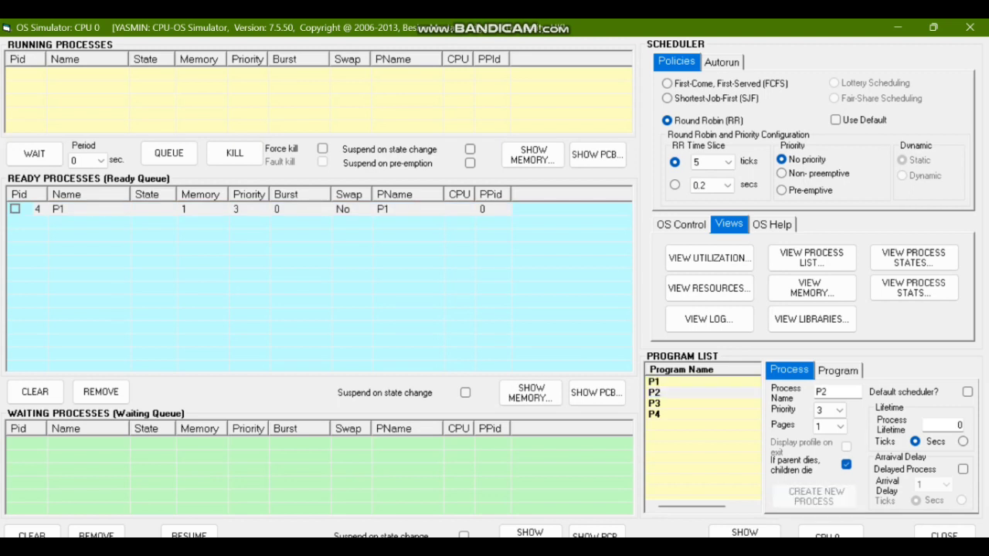
{"action": "left_click", "coordinate": [671, 403]}
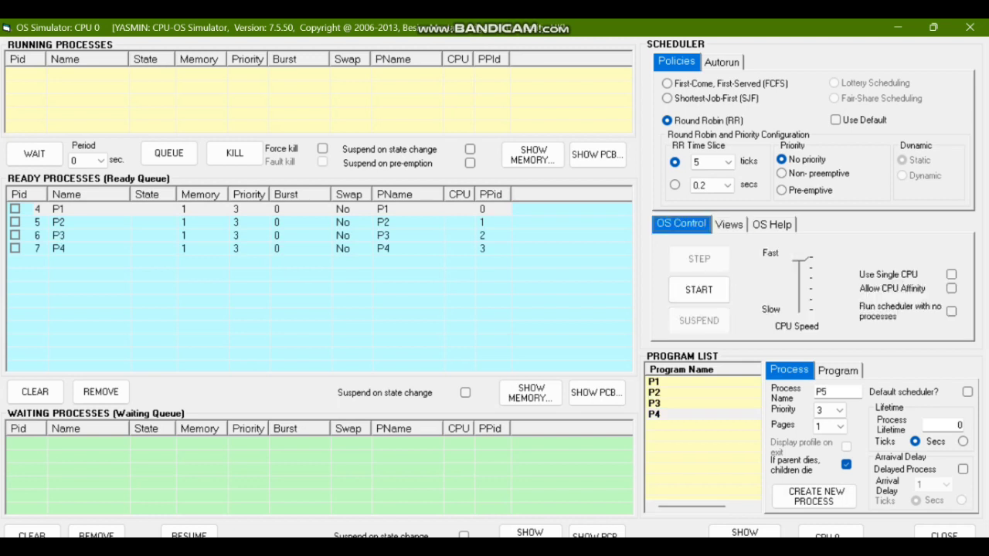
Start the Round Robin scheduler and open the system resources view.
{"action": "left_click", "coordinate": [698, 289]}
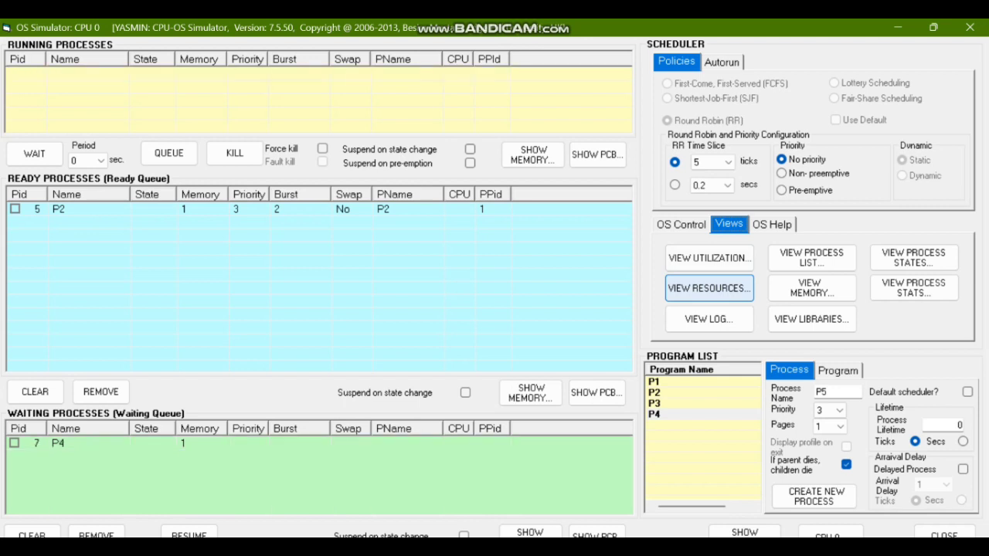
{"action": "left_click", "coordinate": [709, 288]}
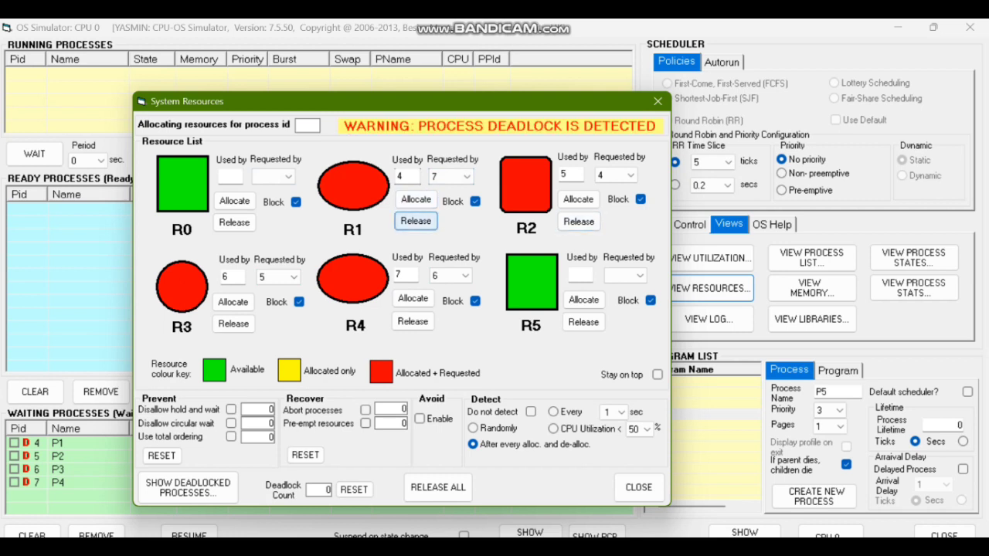
Release resource R1 from the process using it and close the system resources window.
{"action": "left_click", "coordinate": [416, 221]}
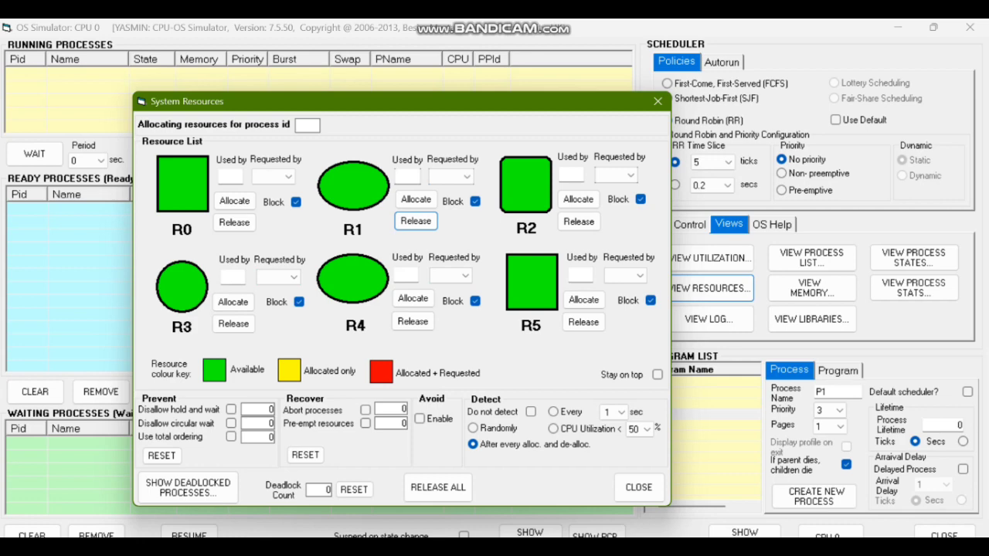
{"action": "left_click", "coordinate": [638, 486]}
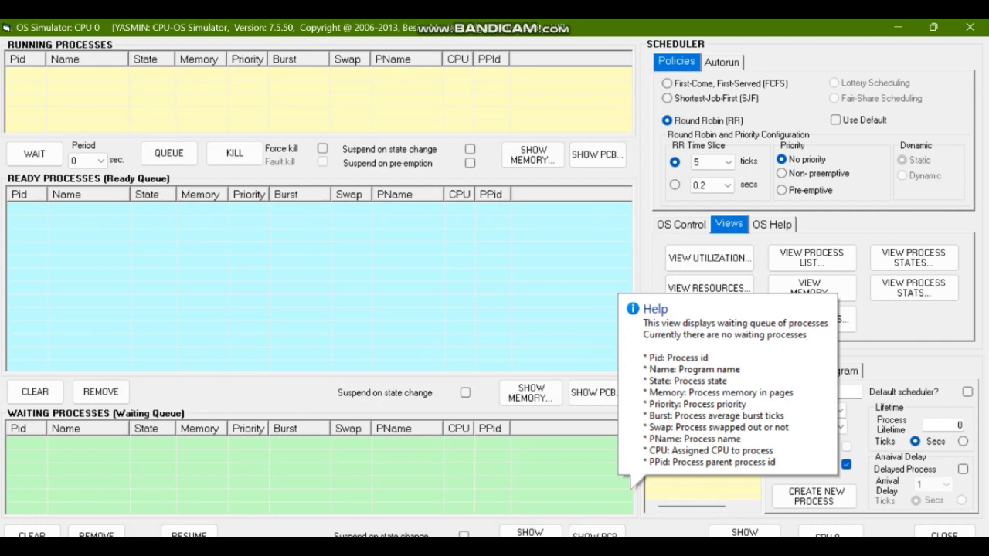
{"action": "left_click", "coordinate": [700, 550]}
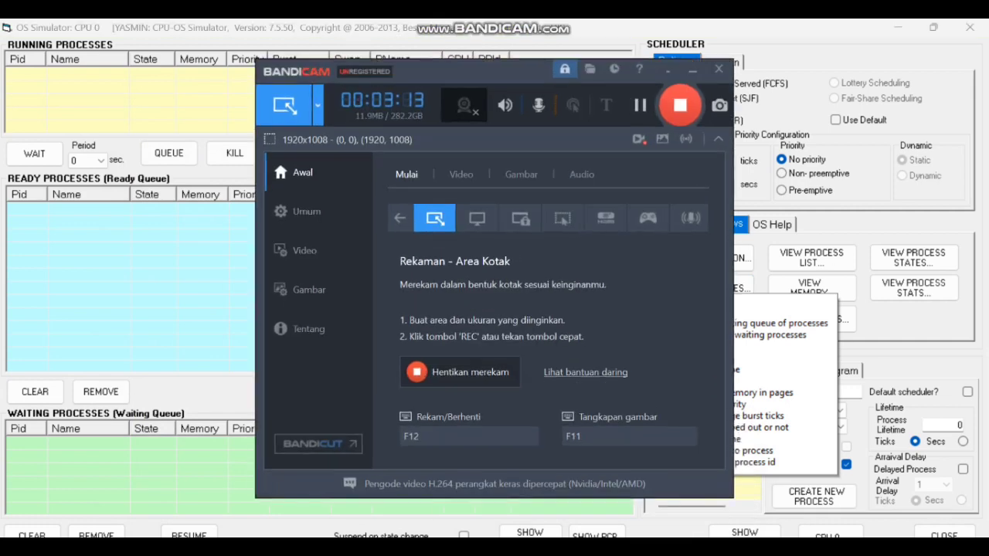
{"action": "left_click", "coordinate": [680, 105]}
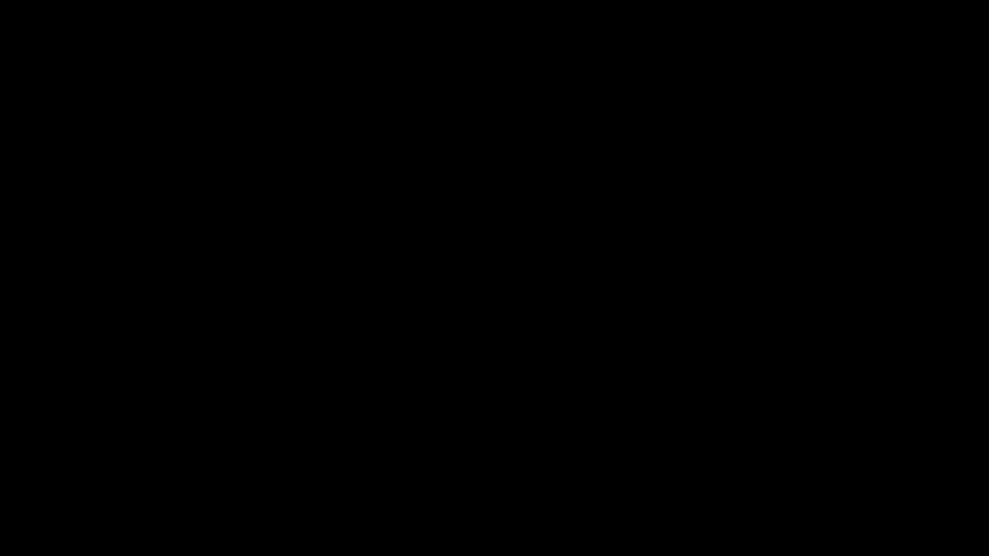